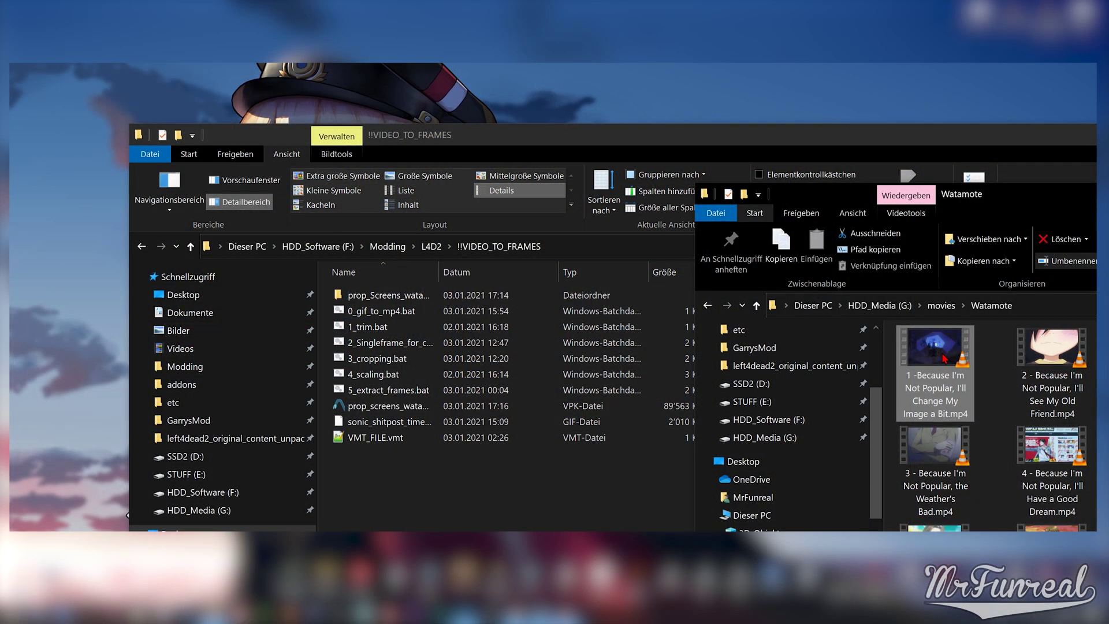
# Step: Trim the first Watamote episode with 1_trim.bat from 00:11:00 to 00:11:15
pyautogui.moveTo(944, 358); pyautogui.dragTo(360, 330)
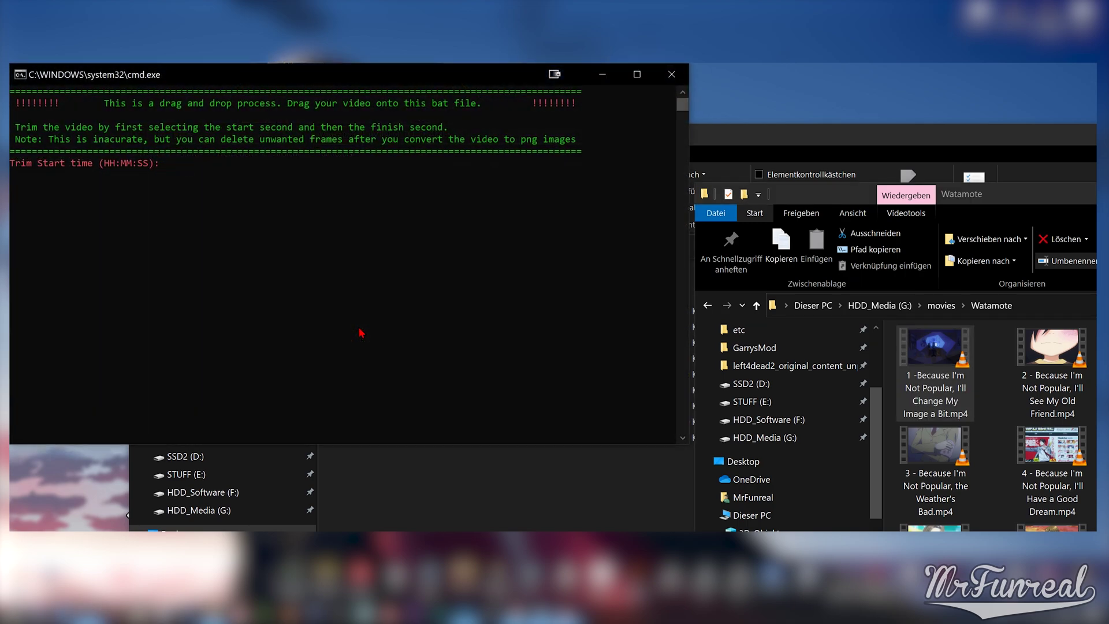
pyautogui.write('00:11:00')
pyautogui.press('Return')
pyautogui.write('00:11:')
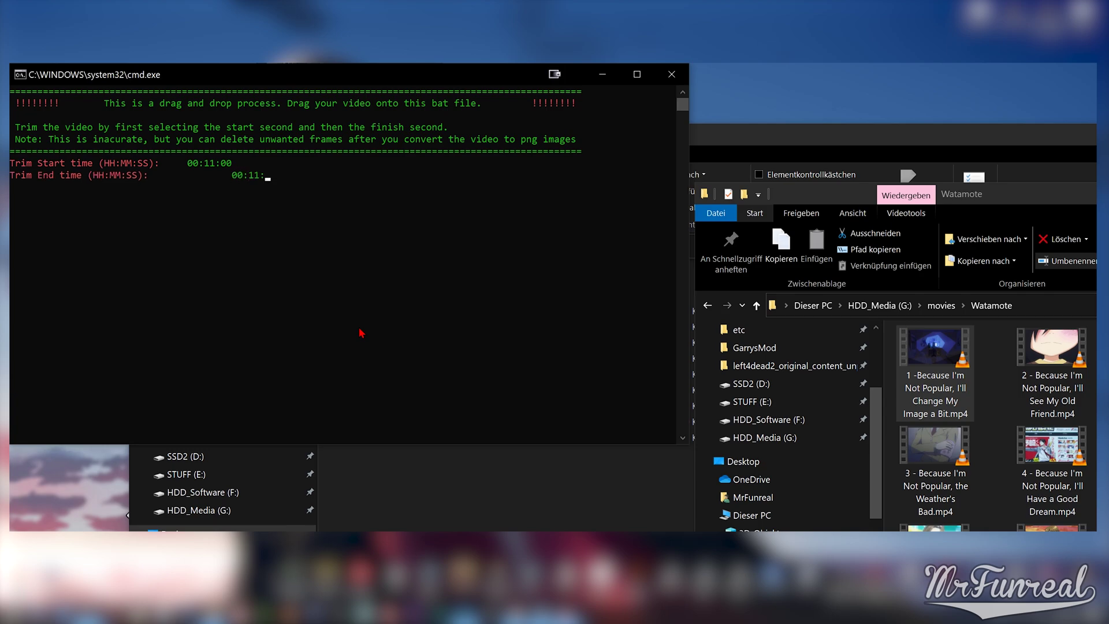
pyautogui.write('15')
pyautogui.press('Return')
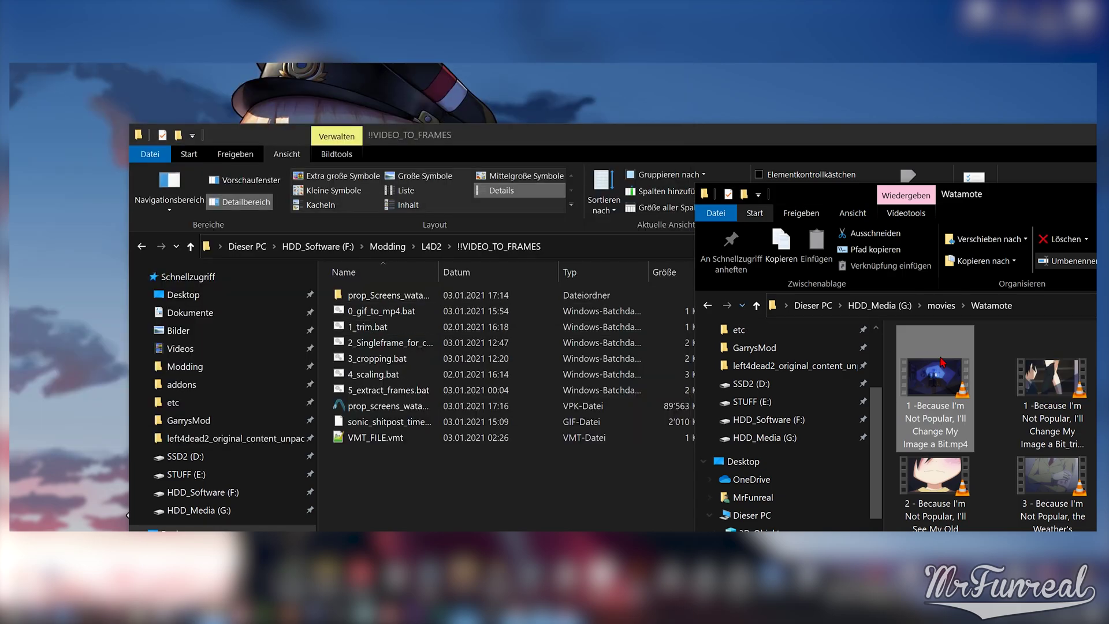
# Step: Move the _trimmed clip into the !!VIDEO_TO_FRAMES folder and rename it weeb.mp4
pyautogui.moveTo(941, 362); pyautogui.dragTo(499, 515)
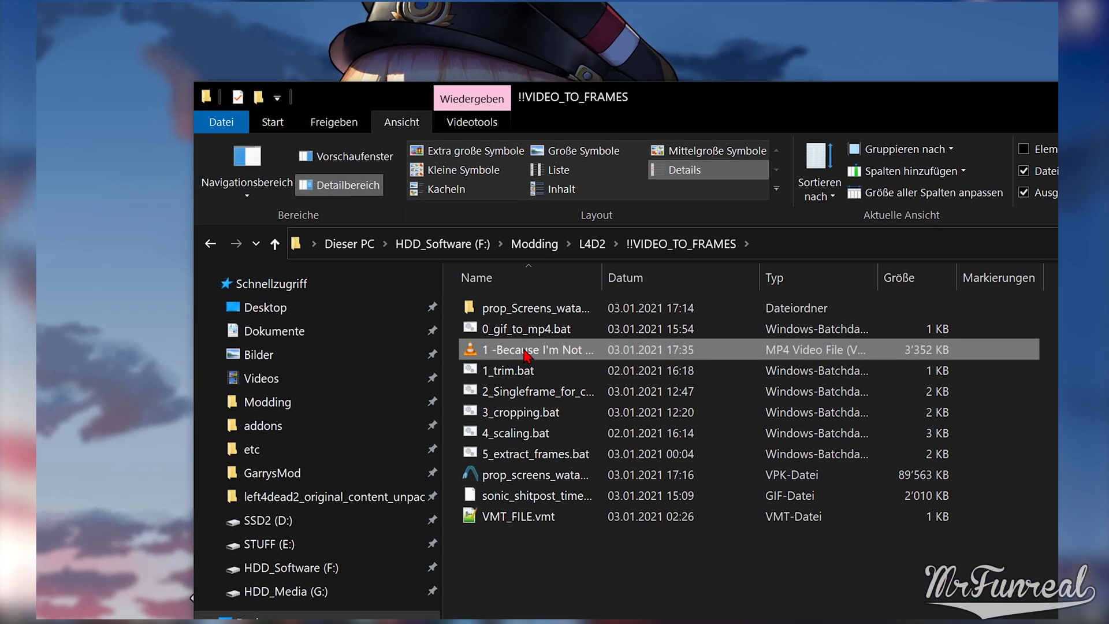
pyautogui.click(414, 331)
pyautogui.write('w')
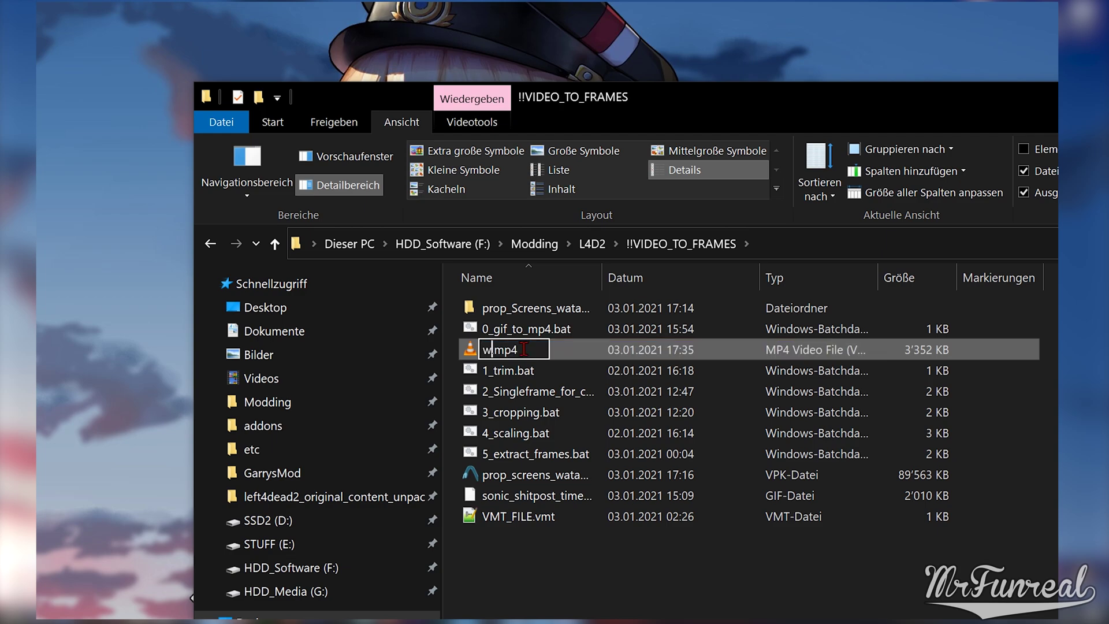
pyautogui.write('eeb')
pyautogui.press('Return')
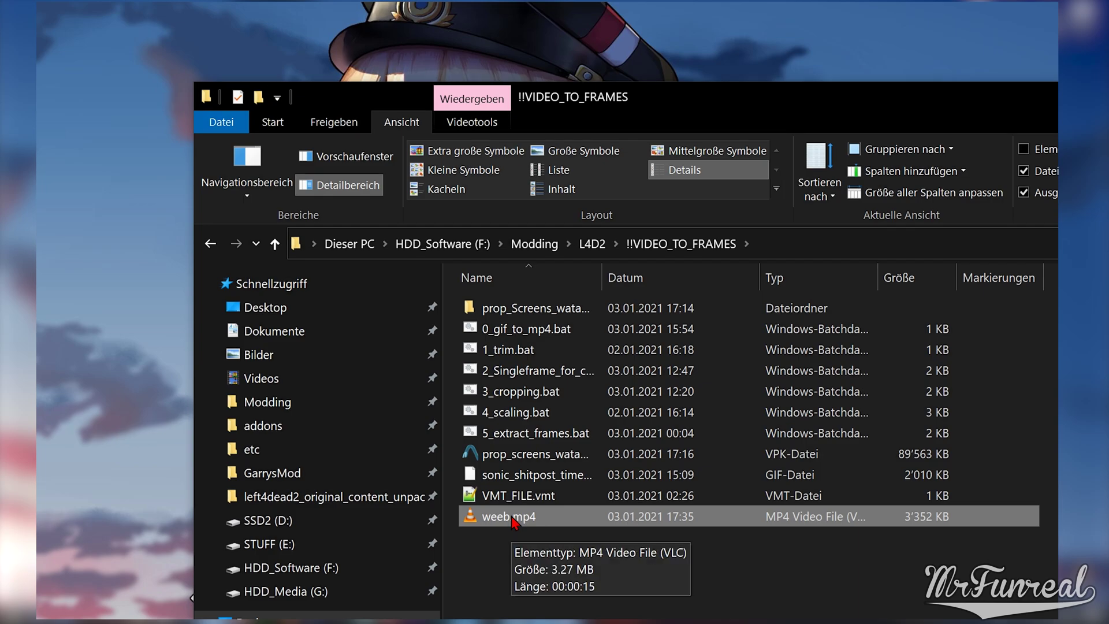
# Step: Scale weeb.mp4 with 4_scaling.bat using option 4 (1024x512)
pyautogui.moveTo(511, 523); pyautogui.dragTo(547, 417)
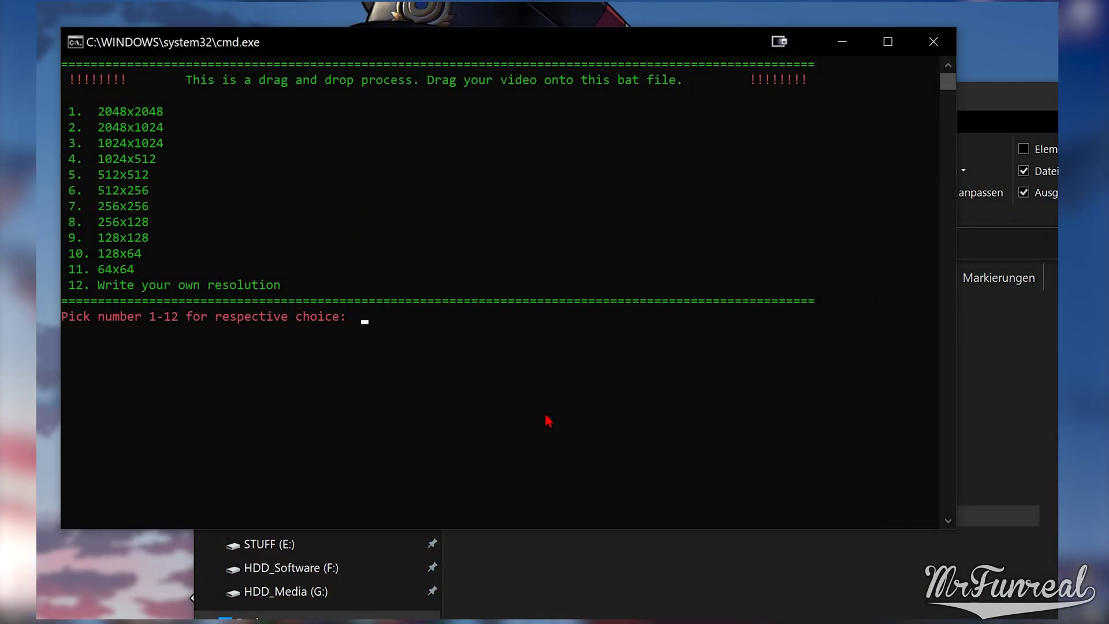
pyautogui.write('4')
pyautogui.press('Return')
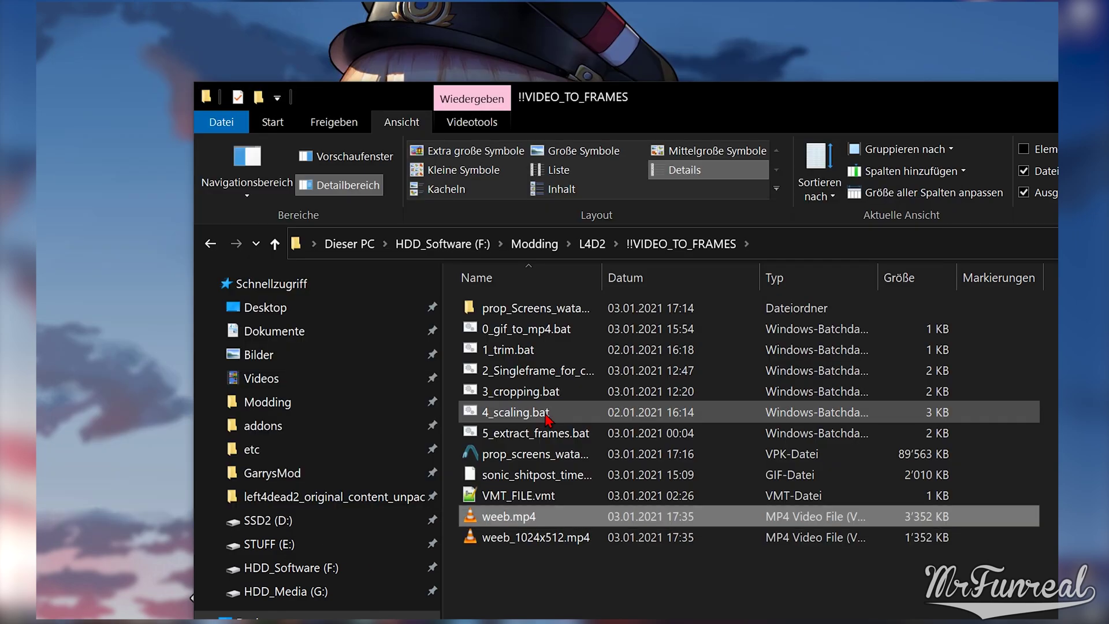
# Step: Extract weeb_1024x512.mp4 to PNG frames with 5_extract_frames.bat, overriding the framerate to 10
pyautogui.click(530, 546)
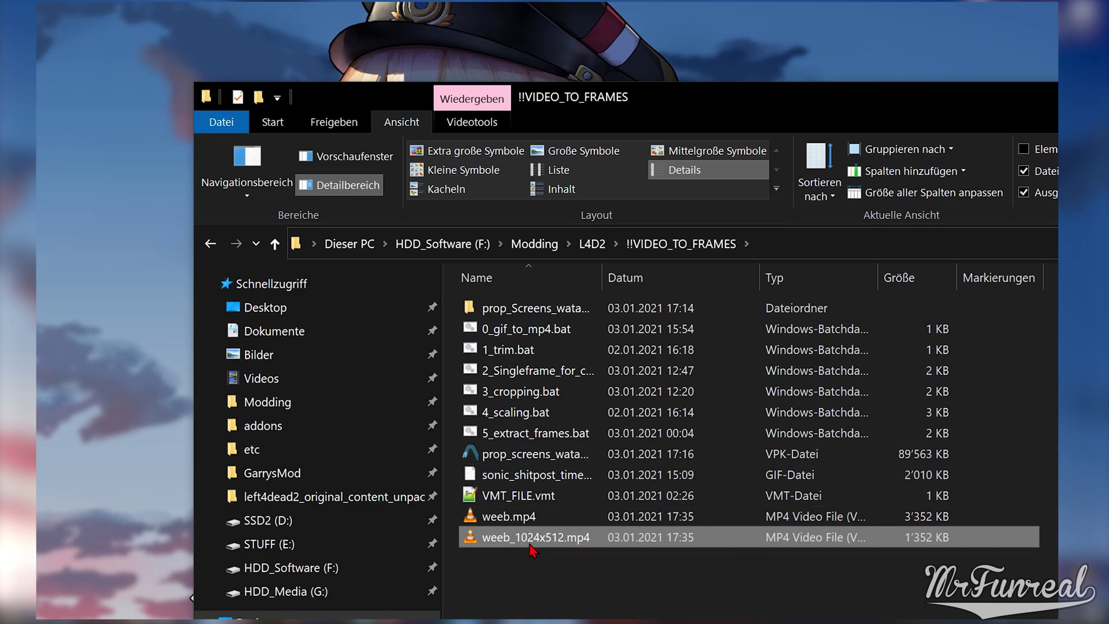
pyautogui.moveTo(530, 545); pyautogui.dragTo(549, 442)
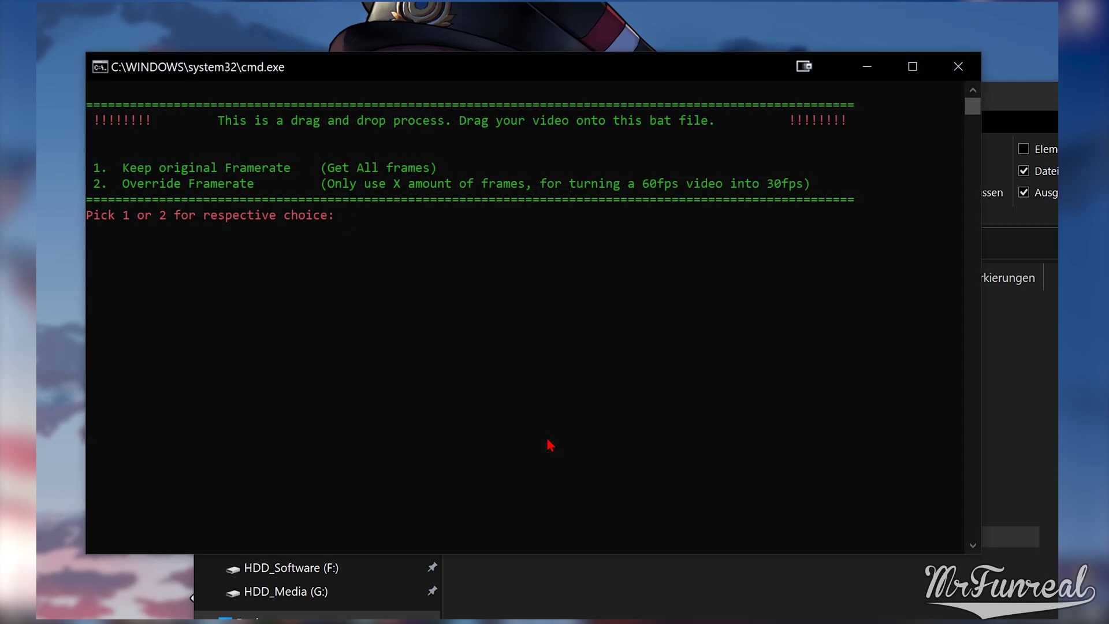
pyautogui.write('2')
pyautogui.press('Return')
pyautogui.write('10')
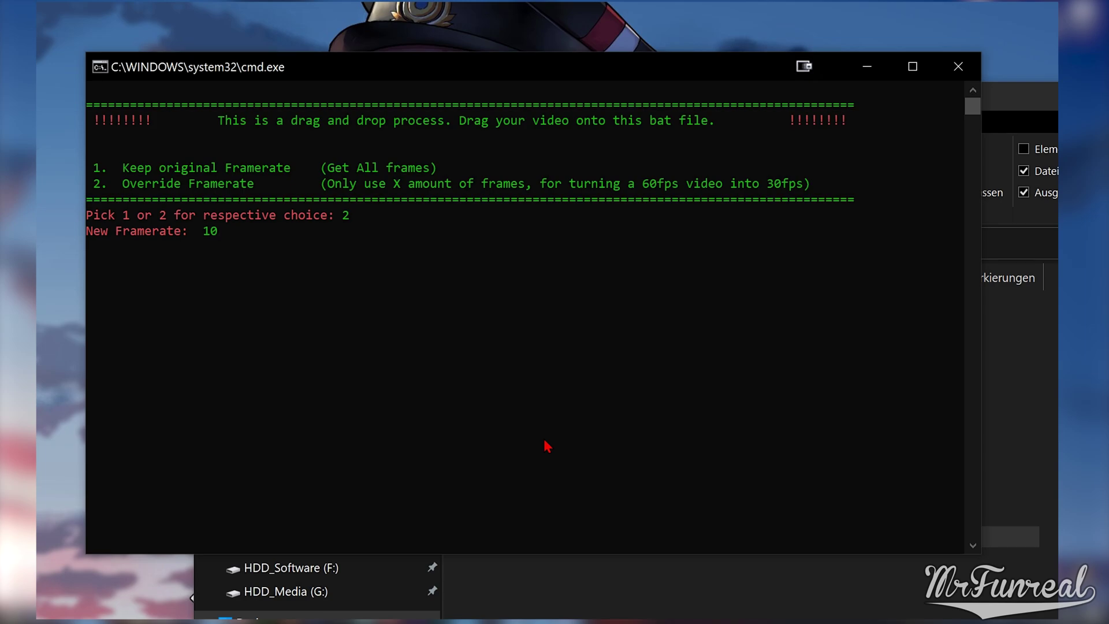
pyautogui.press('Return')
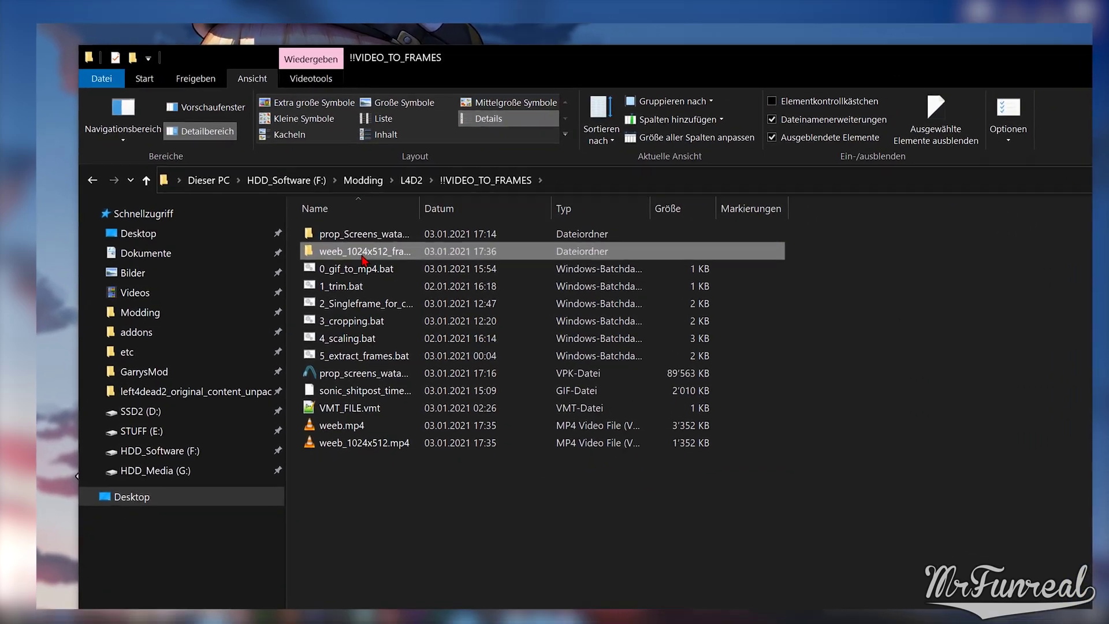
# Step: Delete the unwanted frames in weeb_1024x512_frames_customfps, then return to !!VIDEO_TO_FRAMES
pyautogui.doubleClick(490, 308)
pyautogui.scroll(-5, 886, 476)
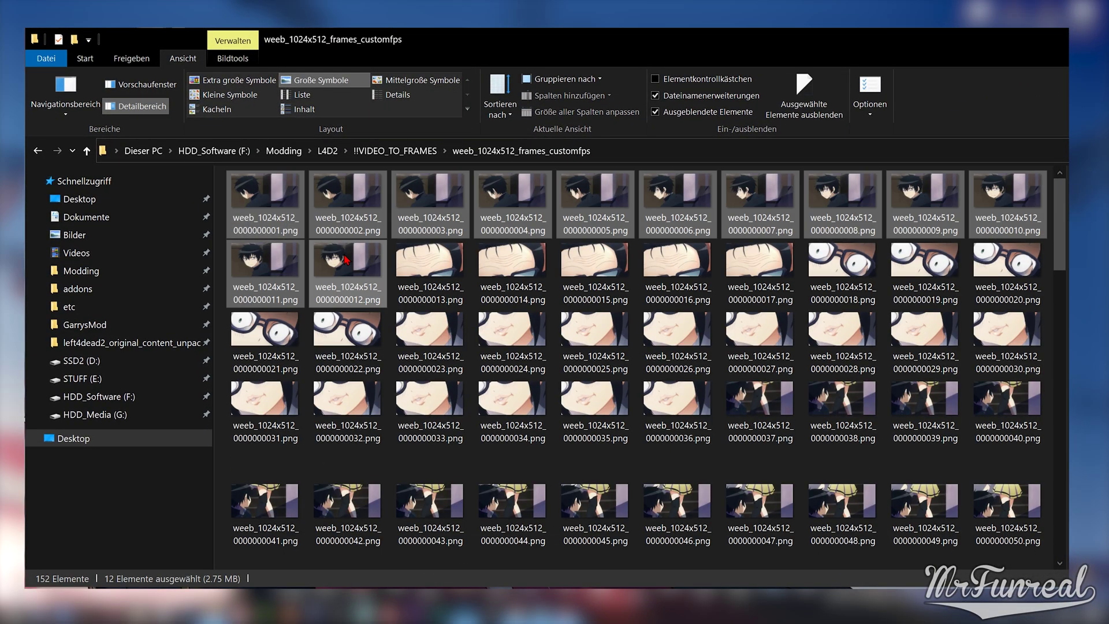
pyautogui.scroll(-10, 601, 350)
pyautogui.click(678, 185)
pyautogui.keyDown('shift'); pyautogui.click(1008, 520); pyautogui.keyUp('shift')
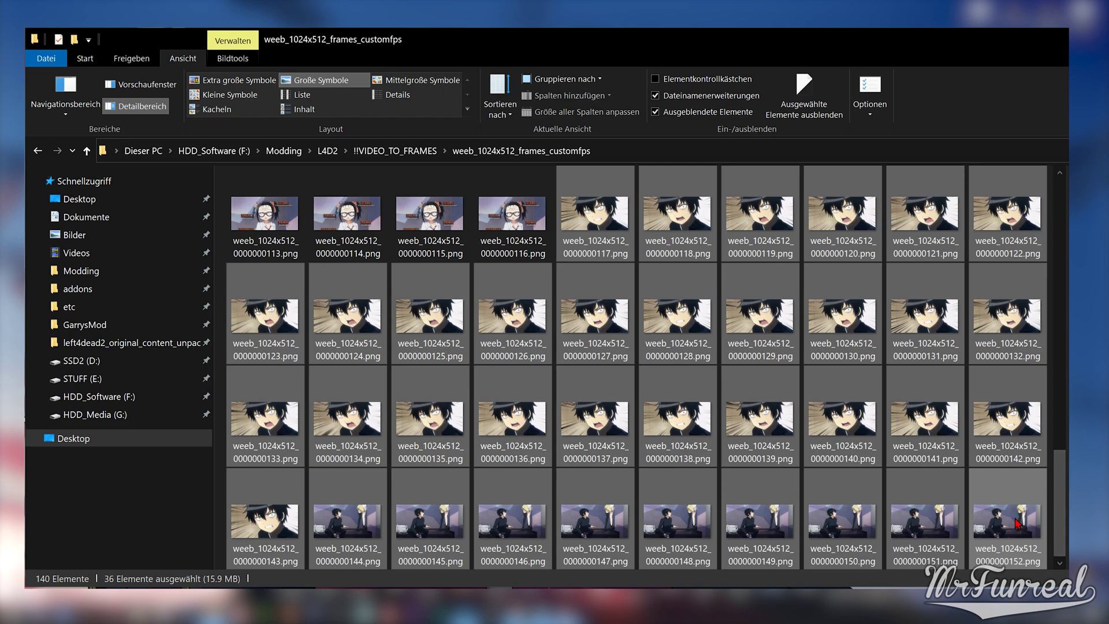
pyautogui.press('Delete')
pyautogui.click(395, 151)
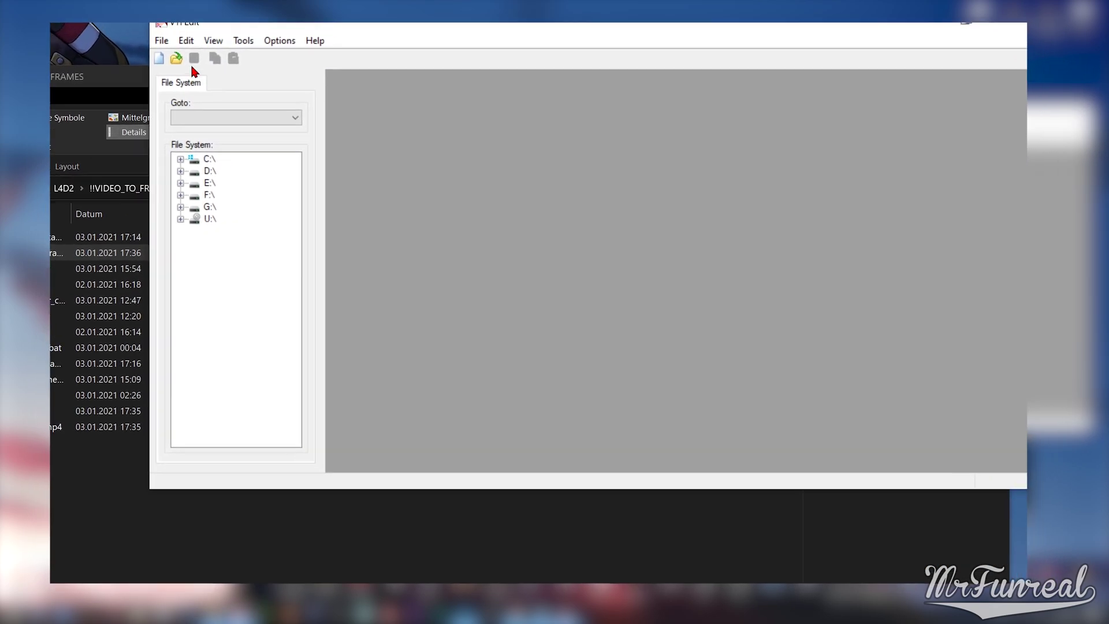
# Step: Import all PNG frames from the frames folder as an Animated Texture
pyautogui.click(73, 53)
pyautogui.click(102, 147)
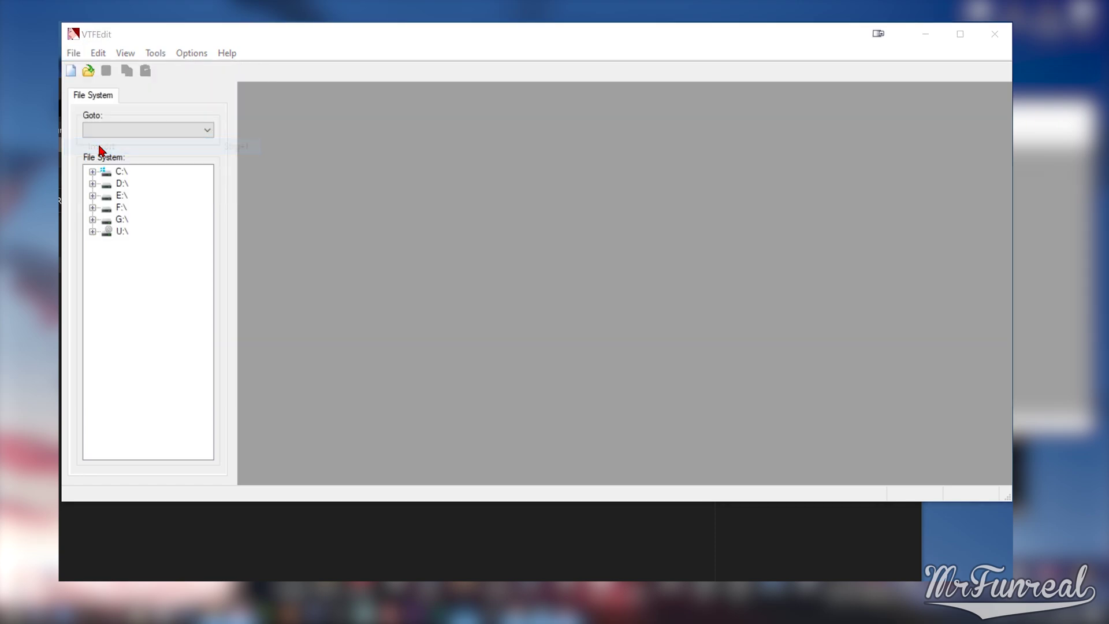
pyautogui.doubleClick(369, 189)
pyautogui.hotkey('ctrl', 'a')
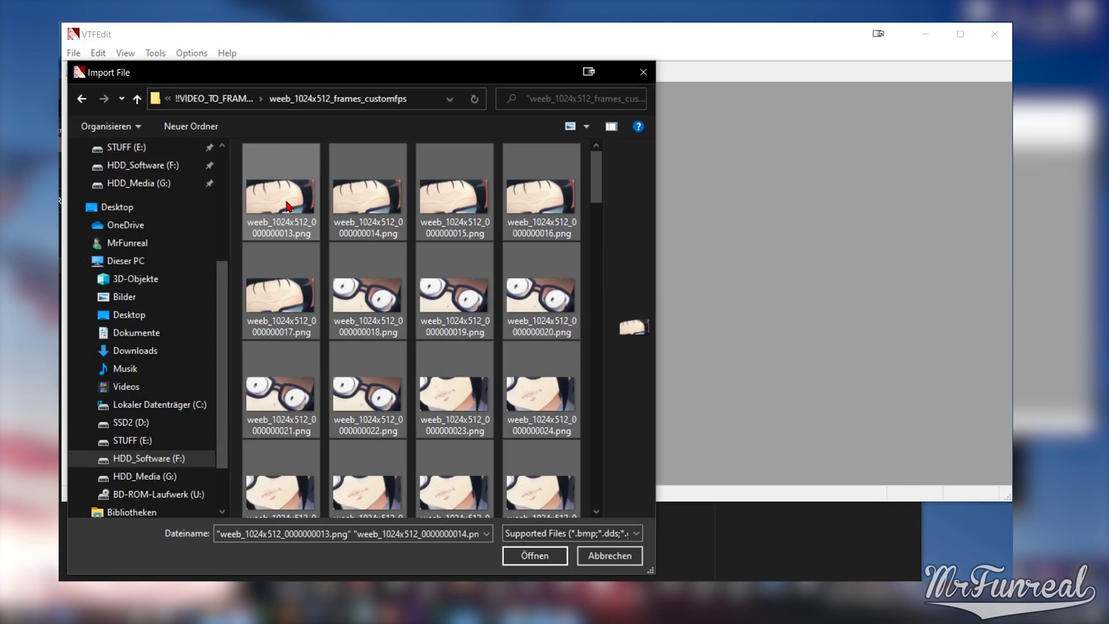
pyautogui.click(535, 555)
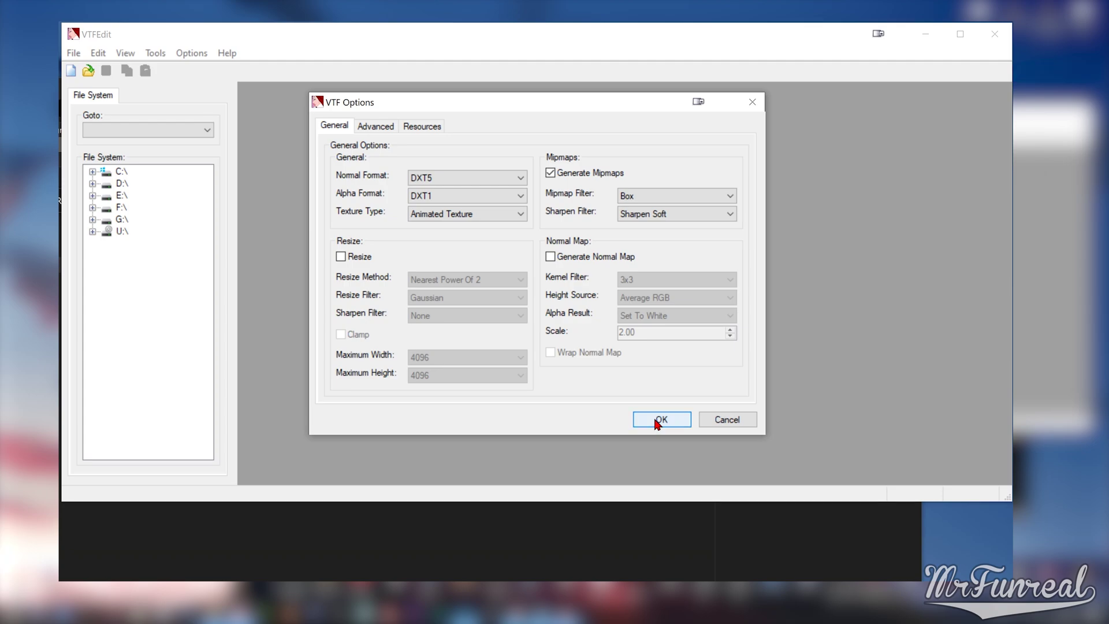
pyautogui.click(657, 422)
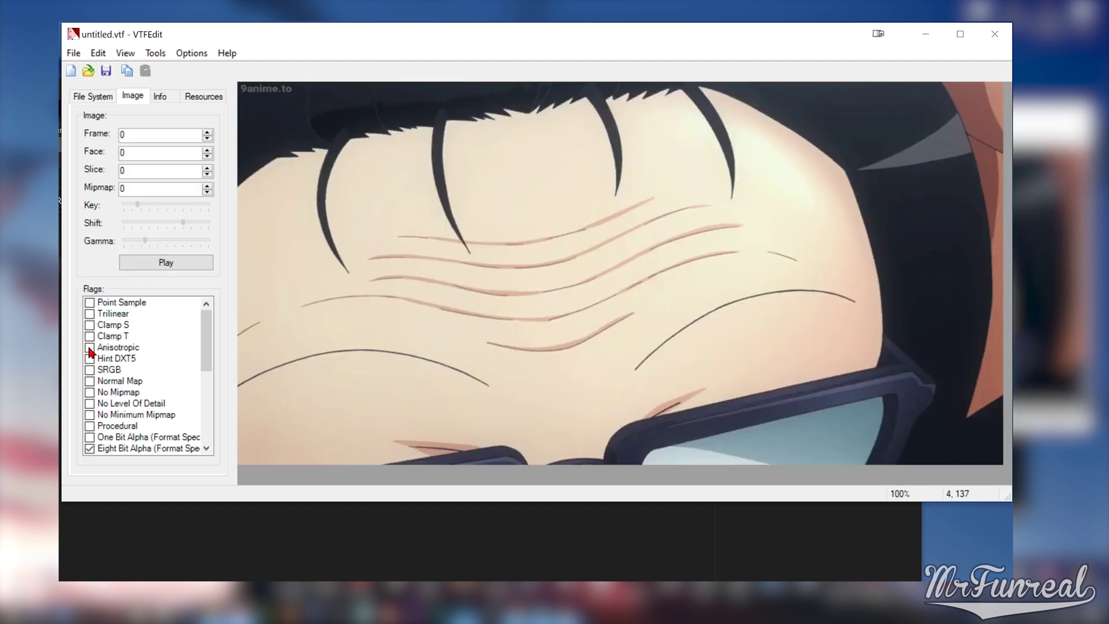
# Step: Enable the Anisotropic and No Level Of Detail flags and preview the animation playback
pyautogui.click(90, 348)
pyautogui.click(90, 404)
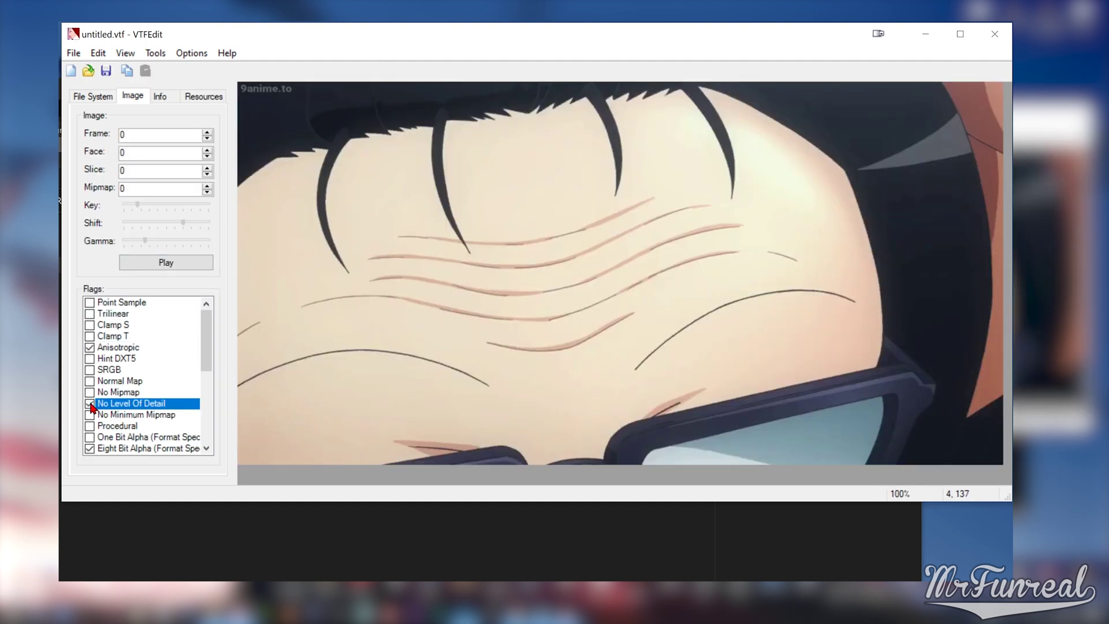
pyautogui.click(174, 262)
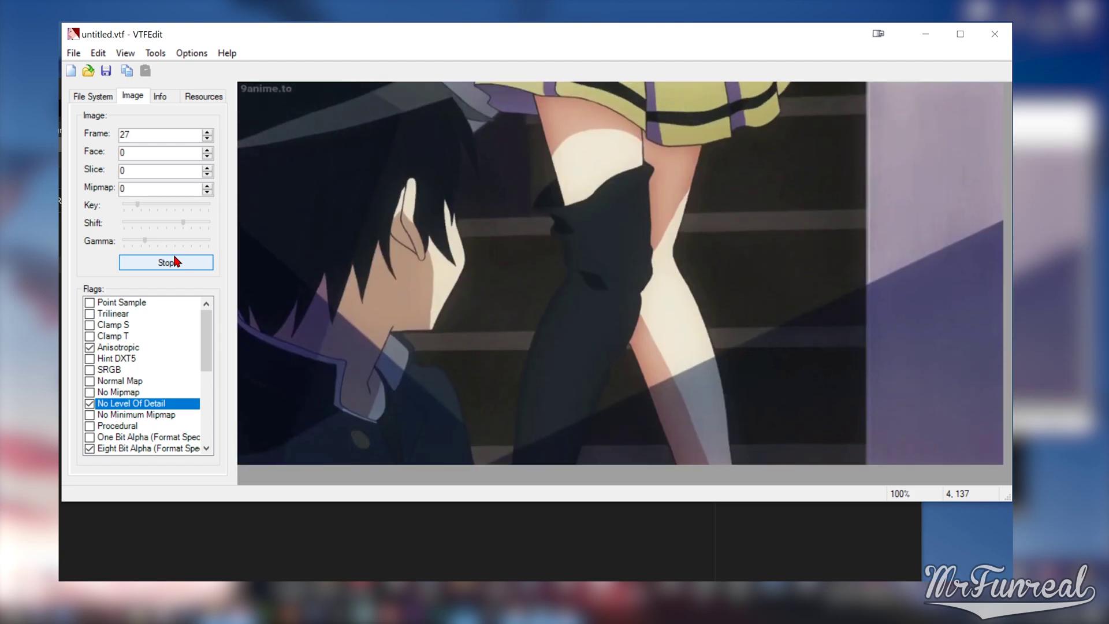
pyautogui.click(174, 261)
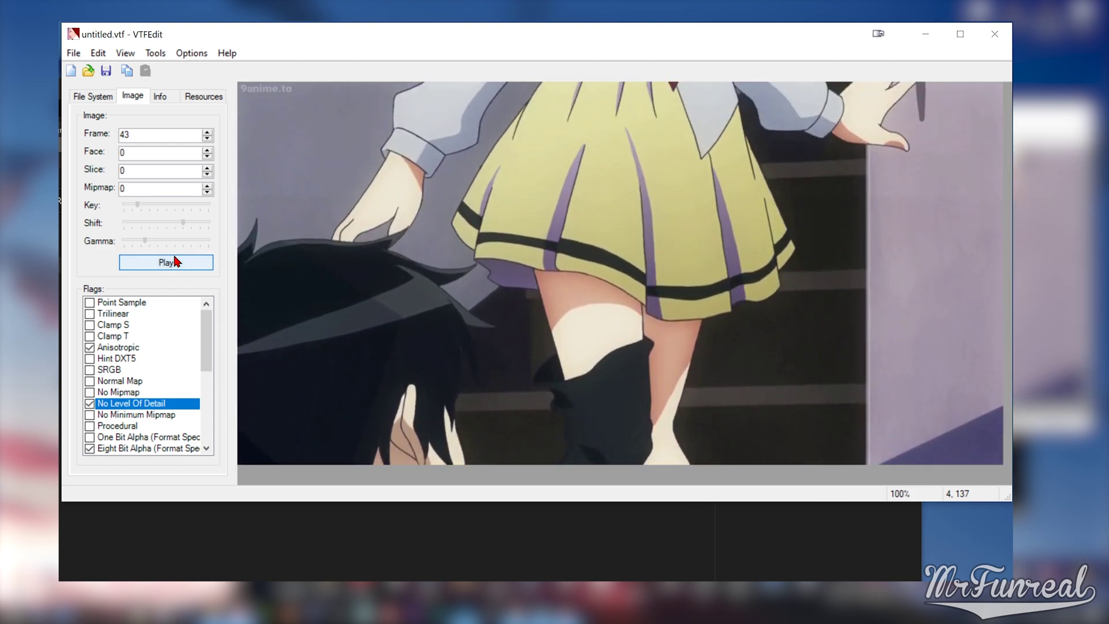
# Step: Save the texture as weeb in the MrFunreal screens materials folder
pyautogui.click(106, 71)
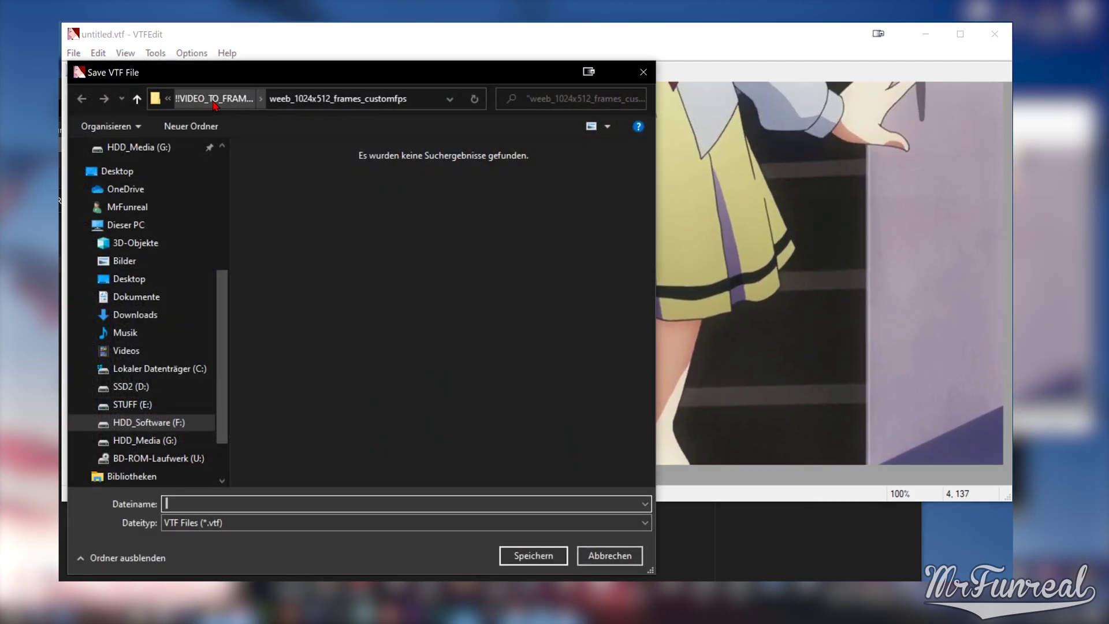
pyautogui.doubleClick(279, 169)
pyautogui.click(241, 503)
pyautogui.write('weeb')
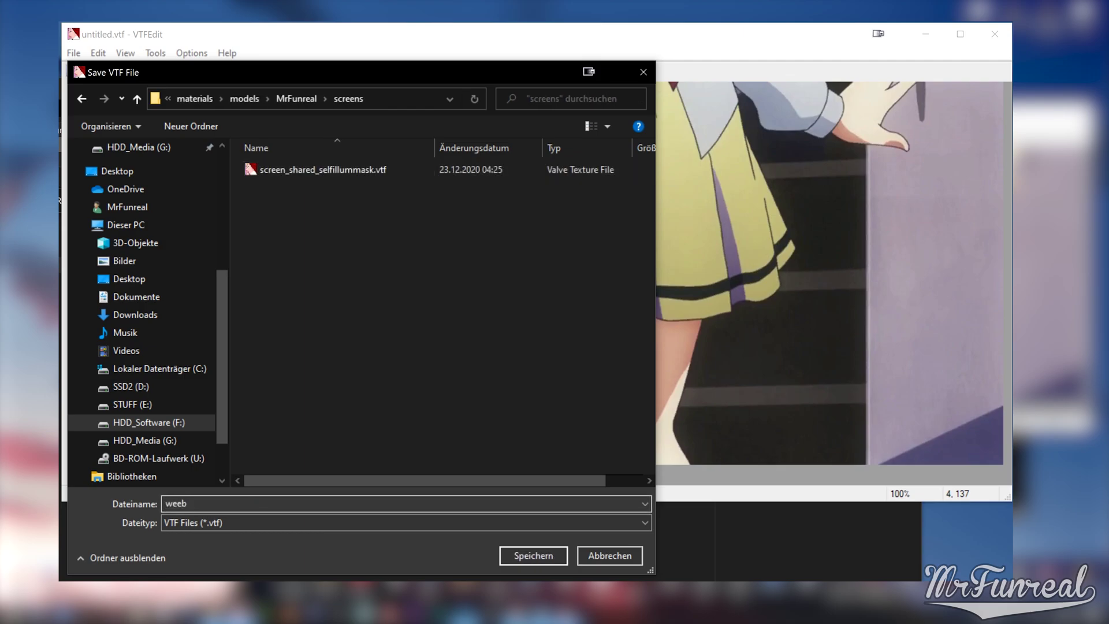
pyautogui.press('Return')
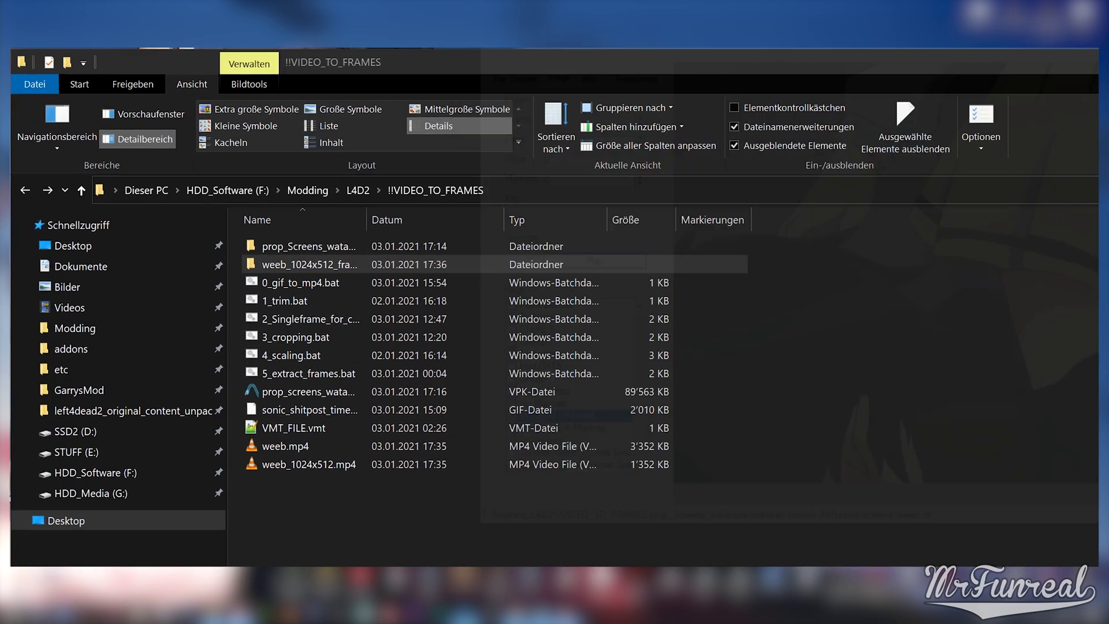
# Step: Open computer_monitor_01_screen.vmt from the MrFunreal screens folder in Notepad++
pyautogui.doubleClick(285, 246)
pyautogui.doubleClick(285, 247)
pyautogui.doubleClick(285, 246)
pyautogui.doubleClick(285, 247)
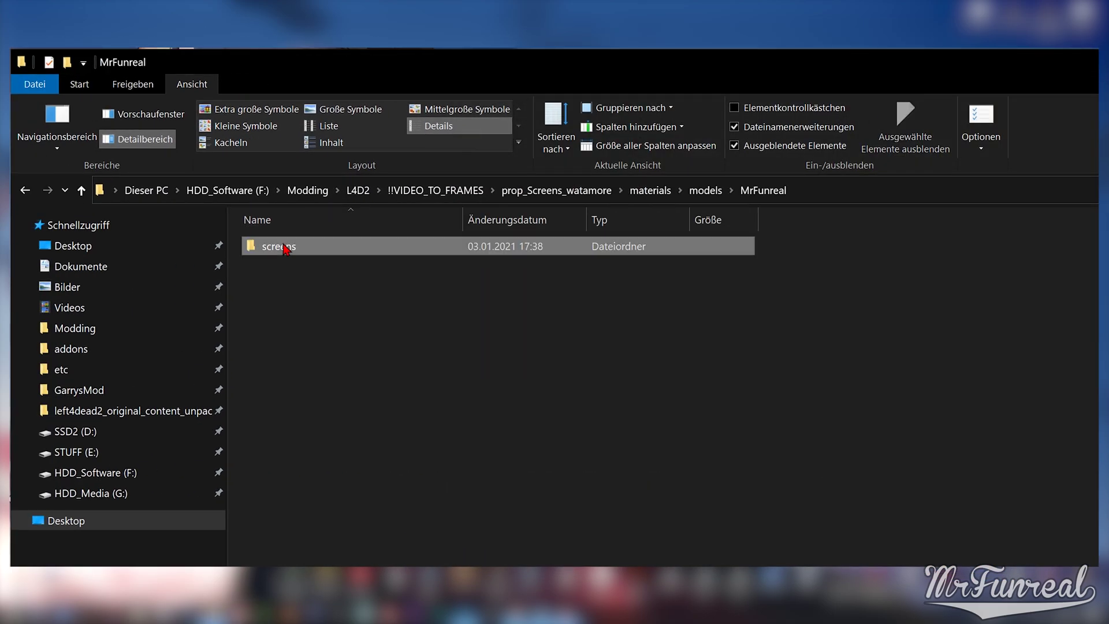
pyautogui.doubleClick(285, 247)
pyautogui.doubleClick(284, 247)
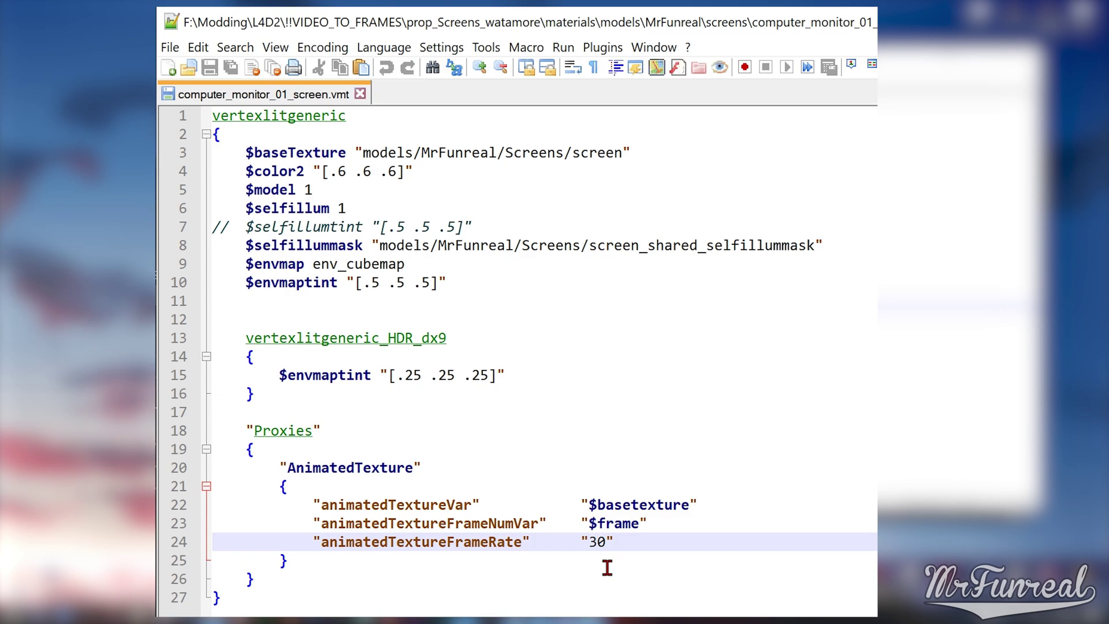
# Step: Change the frame rate from 30 to 10 and the base texture from screen to weeb, then save
pyautogui.moveTo(589, 541); pyautogui.dragTo(597, 543)
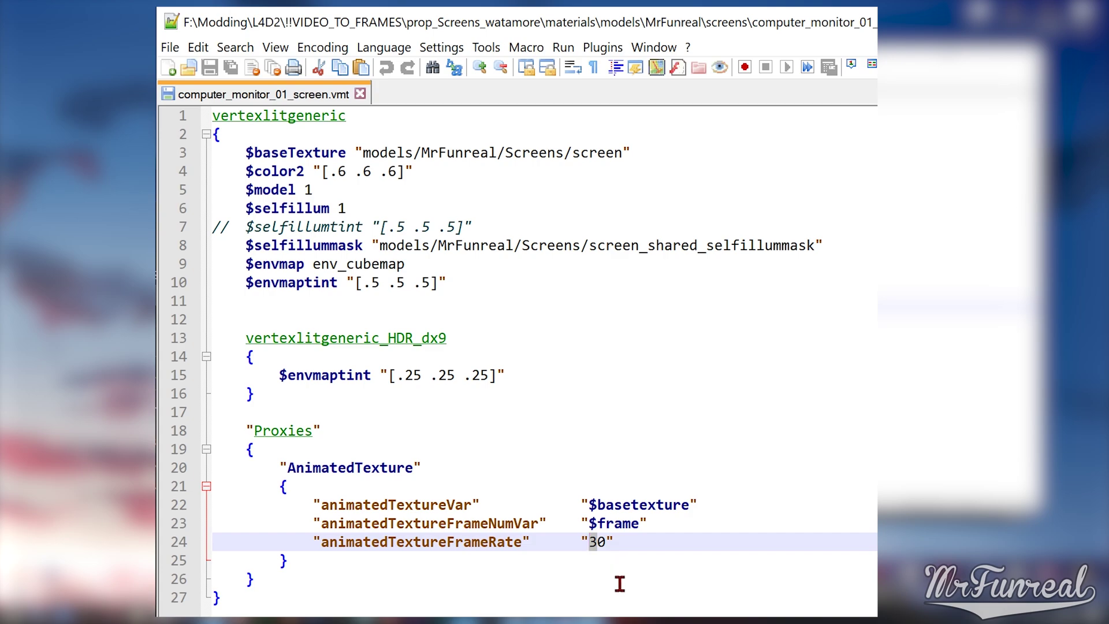
pyautogui.write('1')
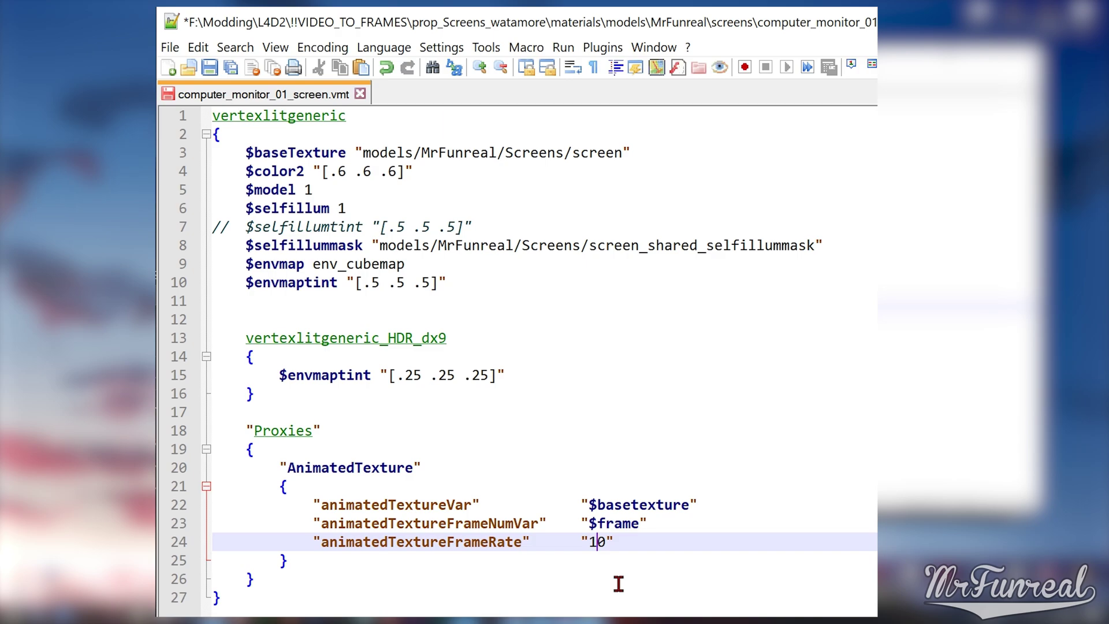
pyautogui.doubleClick(592, 155)
pyautogui.write('weeb')
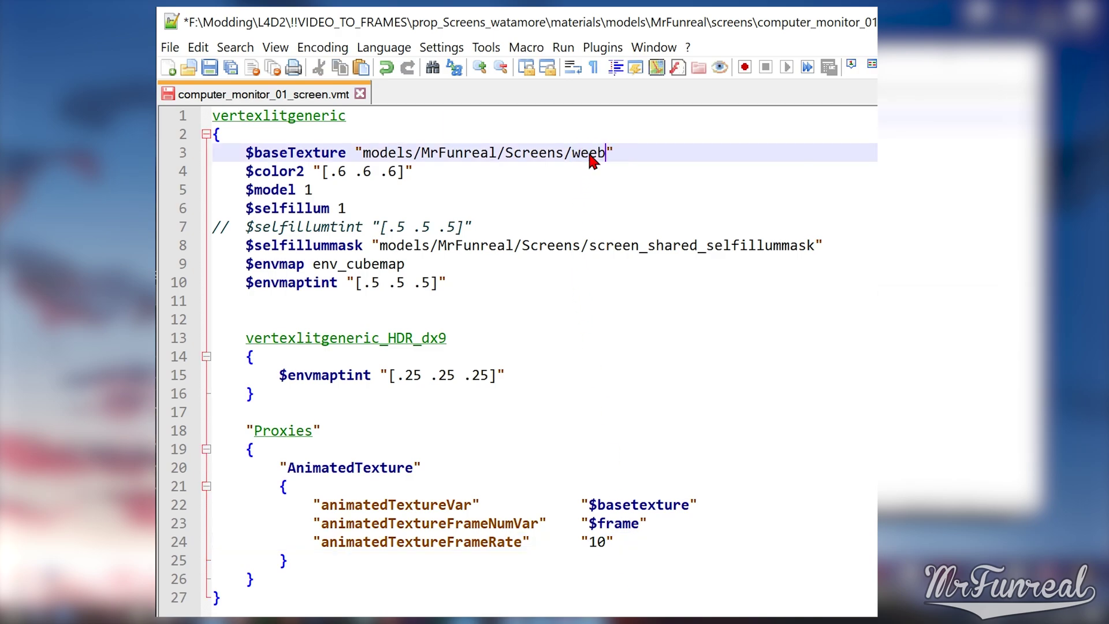
pyautogui.hotkey('ctrl', 's')
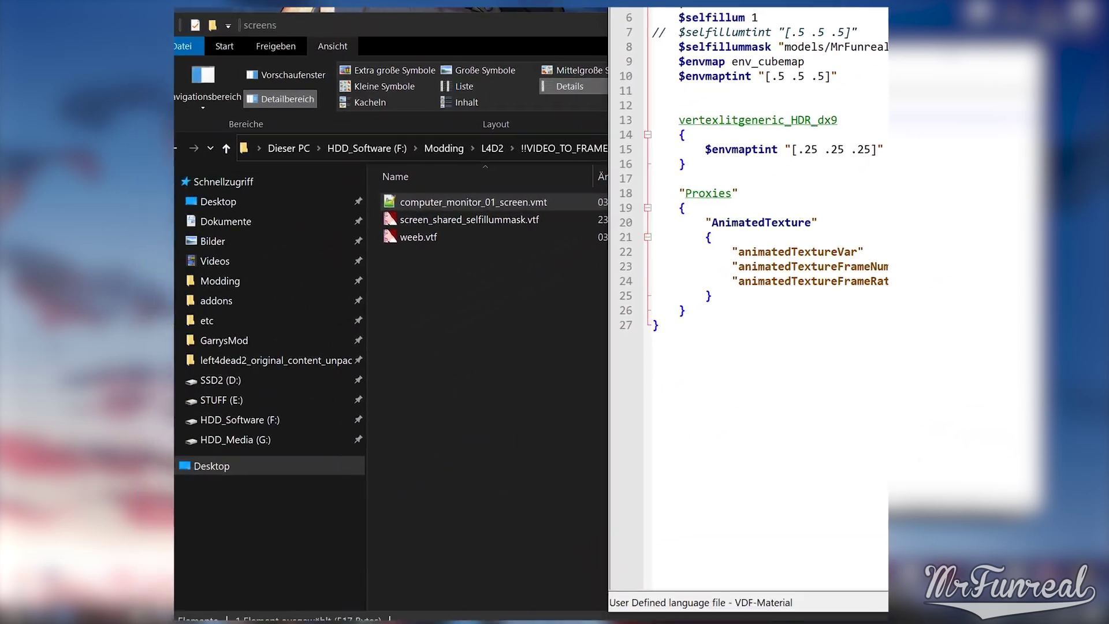
# Step: Go up to !!VIDEO_TO_FRAMES and copy prop_screens_watamore.vpk into the addons folder
pyautogui.click(439, 228)
pyautogui.click(582, 140)
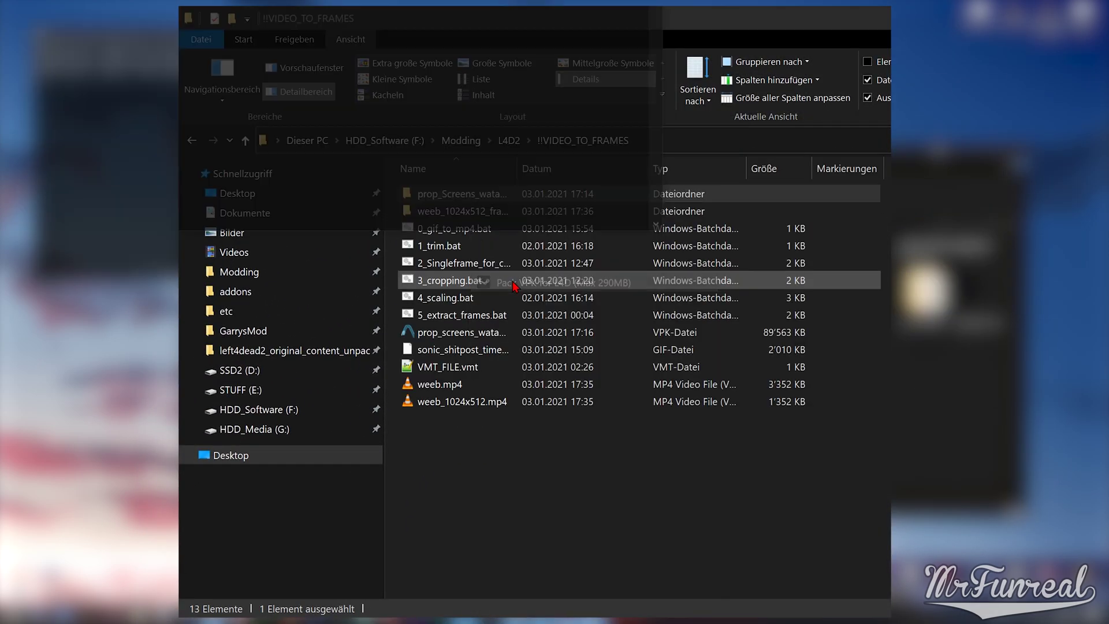
pyautogui.moveTo(456, 332); pyautogui.dragTo(236, 291)
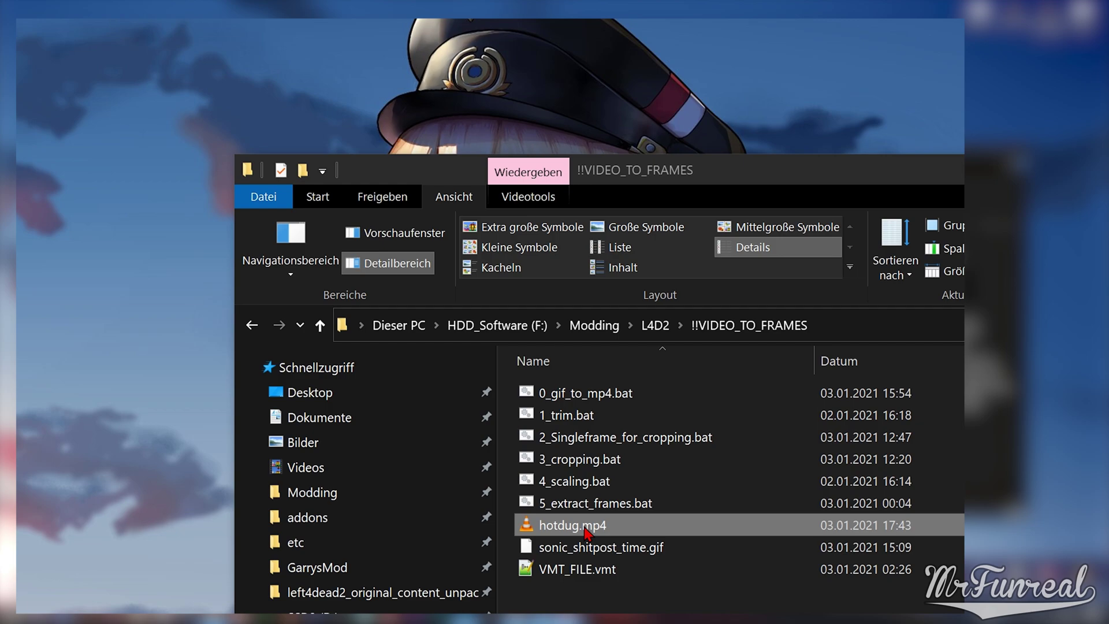
# Step: Run 2_Singleframe_for_cropping.bat on hotdug.mp4 to export hotdug_frame.png, then preview and close it
pyautogui.moveTo(586, 531); pyautogui.dragTo(612, 440)
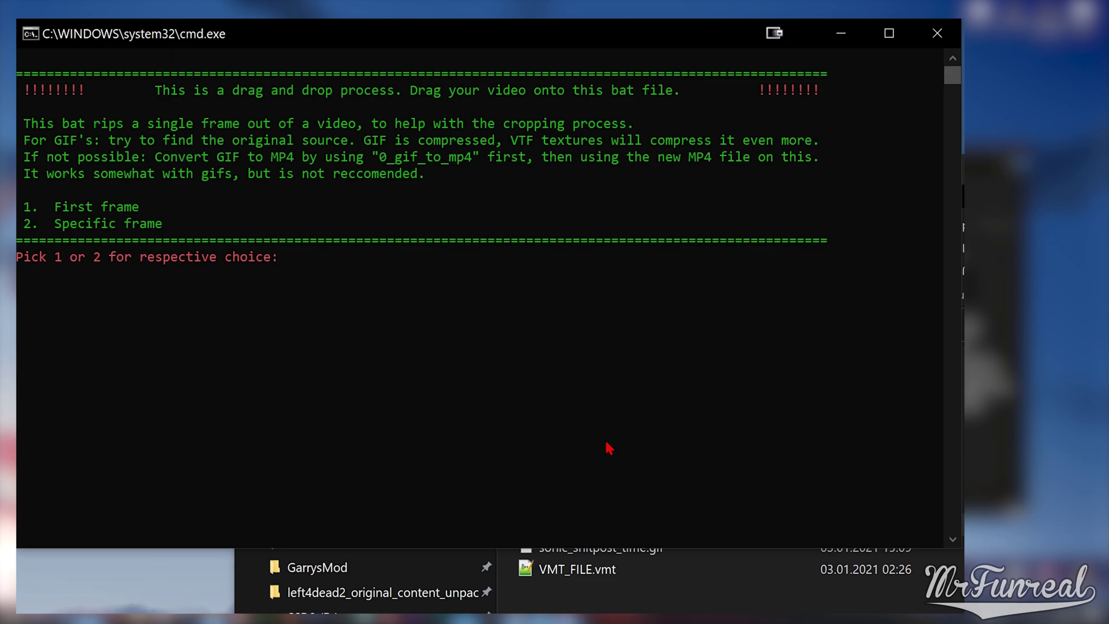
pyautogui.write('1')
pyautogui.press('Return')
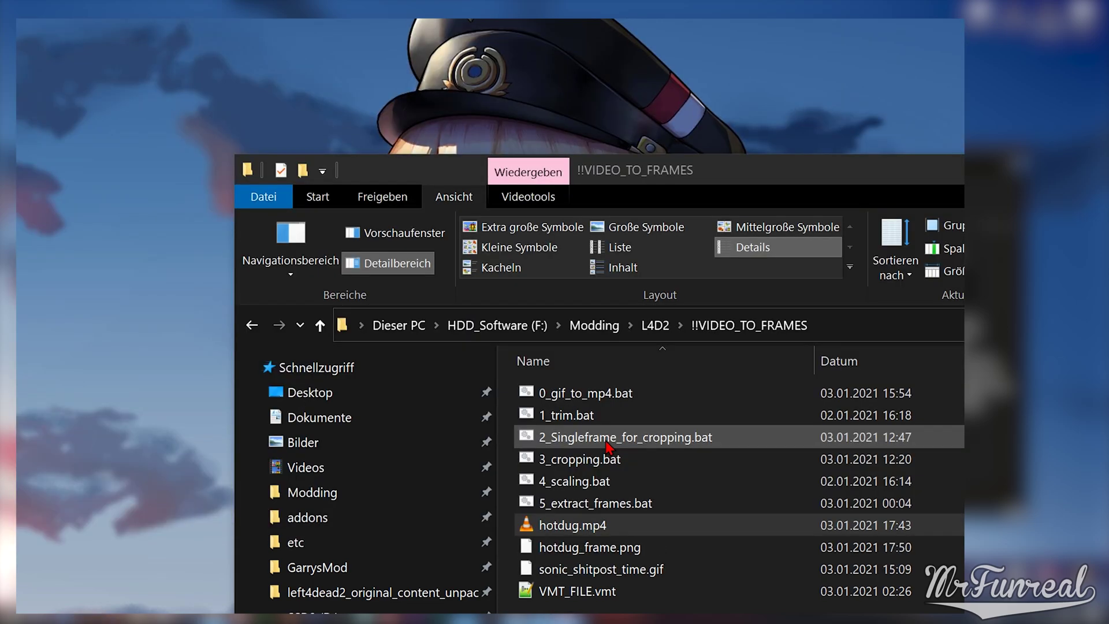
pyautogui.doubleClick(577, 547)
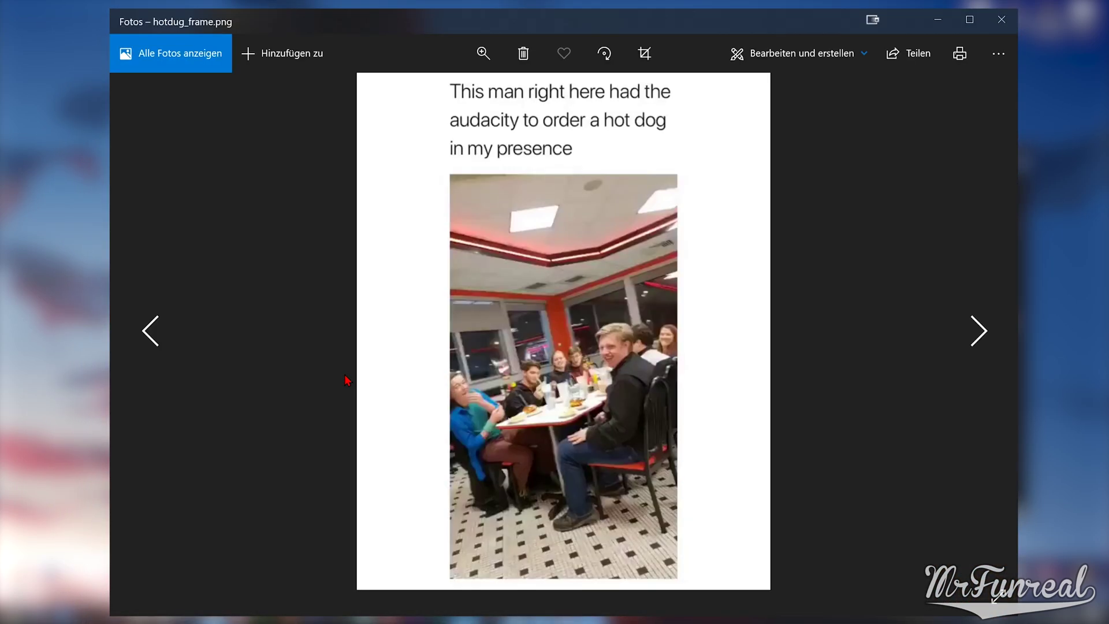
pyautogui.click(1001, 19)
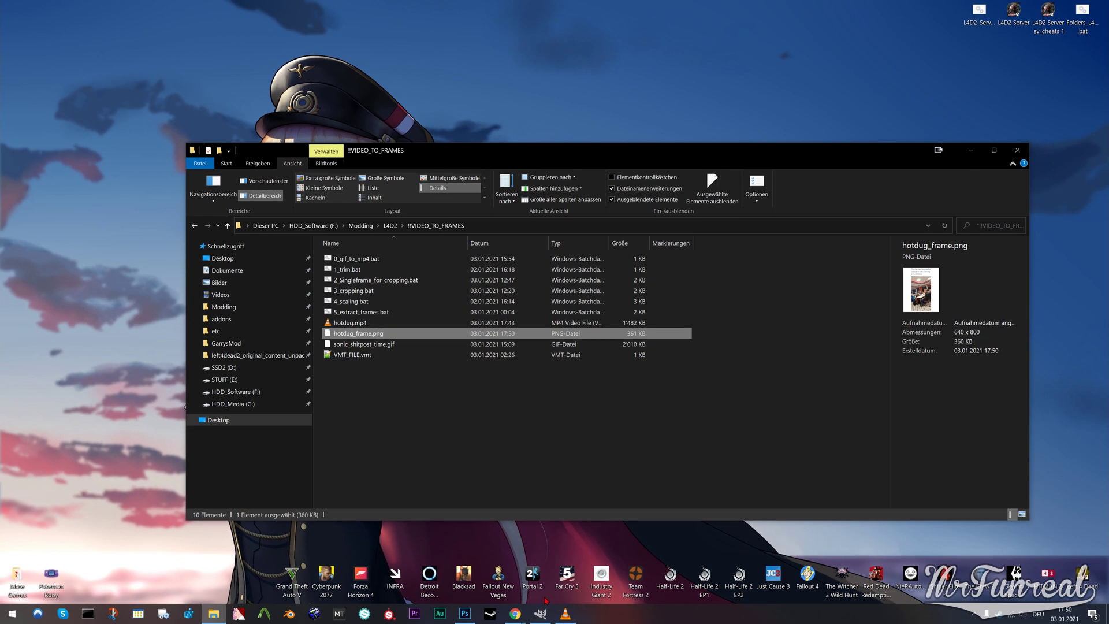
# Step: Load hotdug_frame.png into GIMP and select the 351 × 625 photo region at 145, 158
pyautogui.click(540, 613)
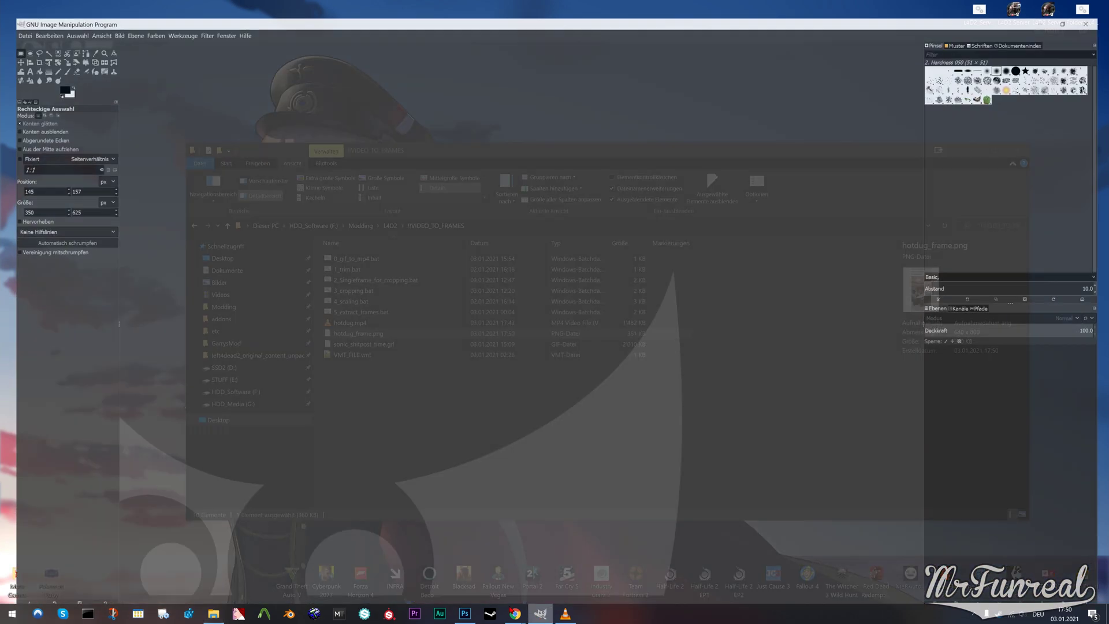
pyautogui.click(328, 443)
pyautogui.moveTo(363, 339); pyautogui.dragTo(426, 110)
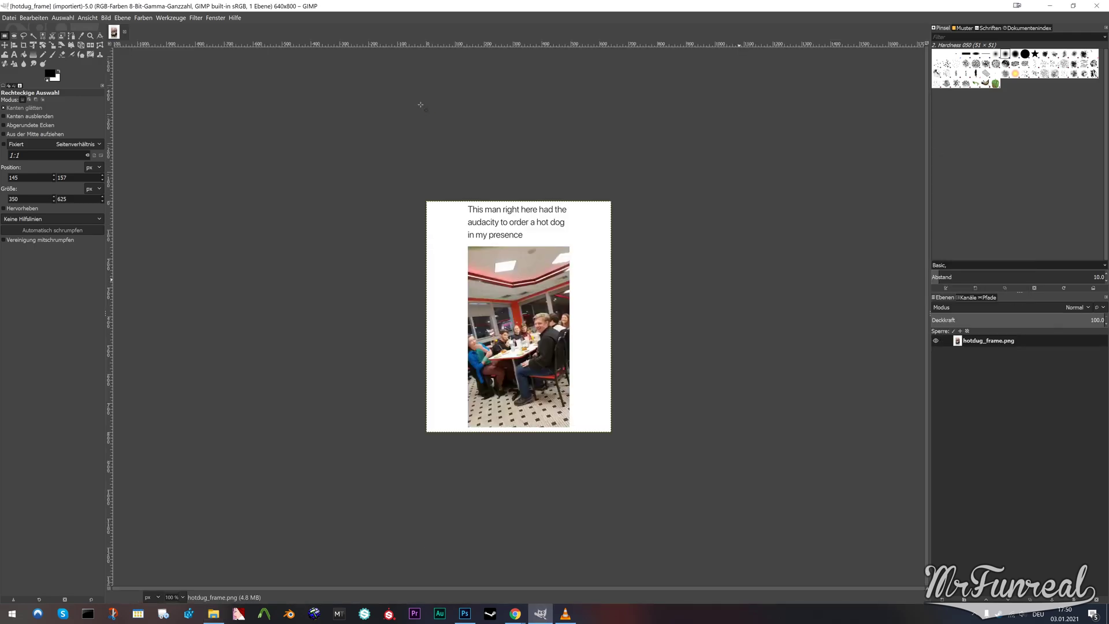
pyautogui.scroll(3, 474, 284)
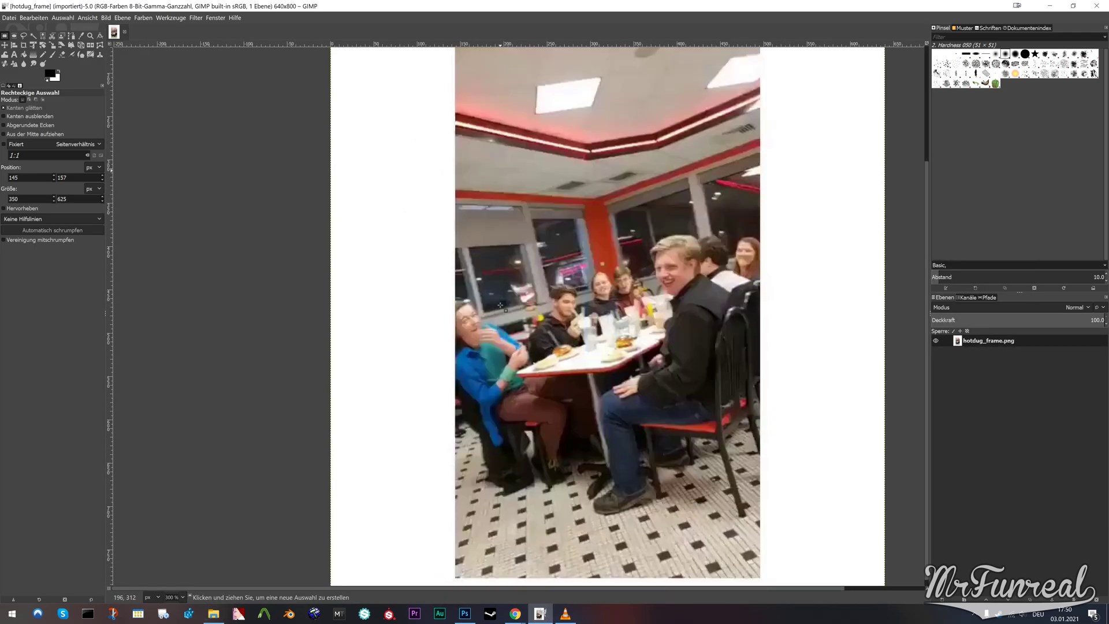
pyautogui.scroll(-1, 781, 289)
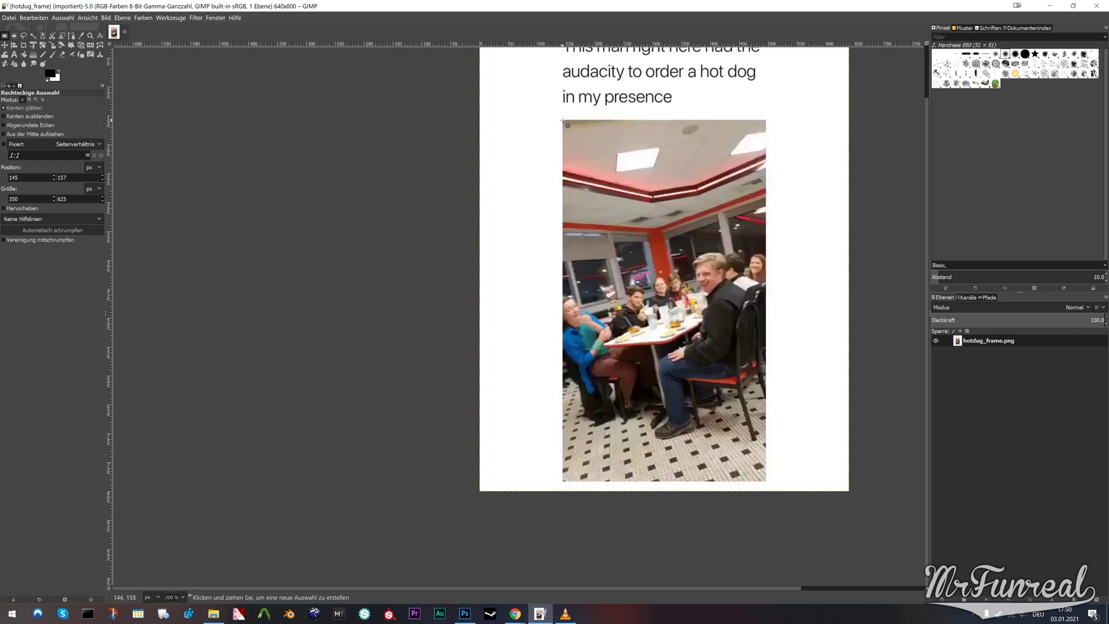
pyautogui.moveTo(561, 121); pyautogui.dragTo(766, 480)
# Step: Run 3_cropping.bat on hotdug.mp4 with width 350, height 625, left 145 and top 158
pyautogui.click(214, 614)
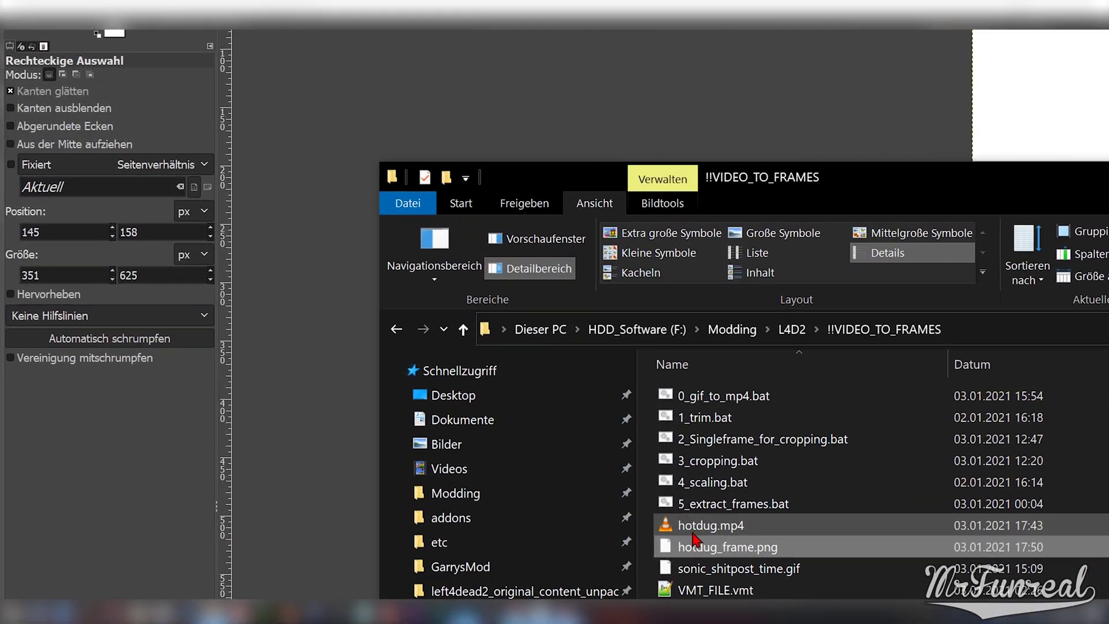
pyautogui.moveTo(698, 525); pyautogui.dragTo(719, 466)
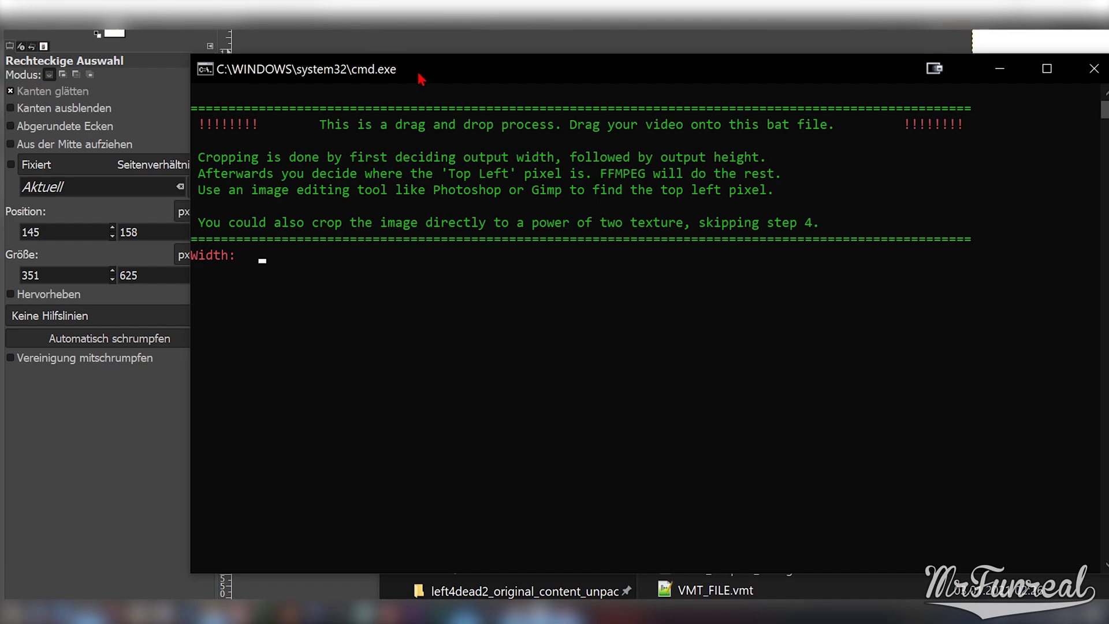
pyautogui.moveTo(421, 74); pyautogui.dragTo(462, 56)
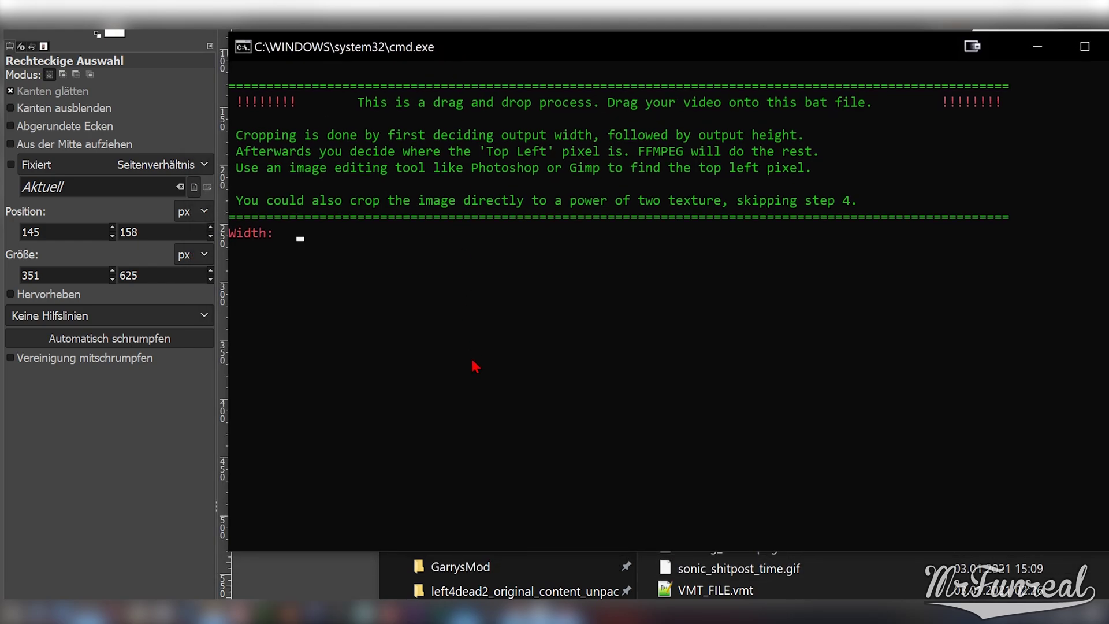
pyautogui.write('350')
pyautogui.press('Return')
pyautogui.write('625')
pyautogui.press('Return')
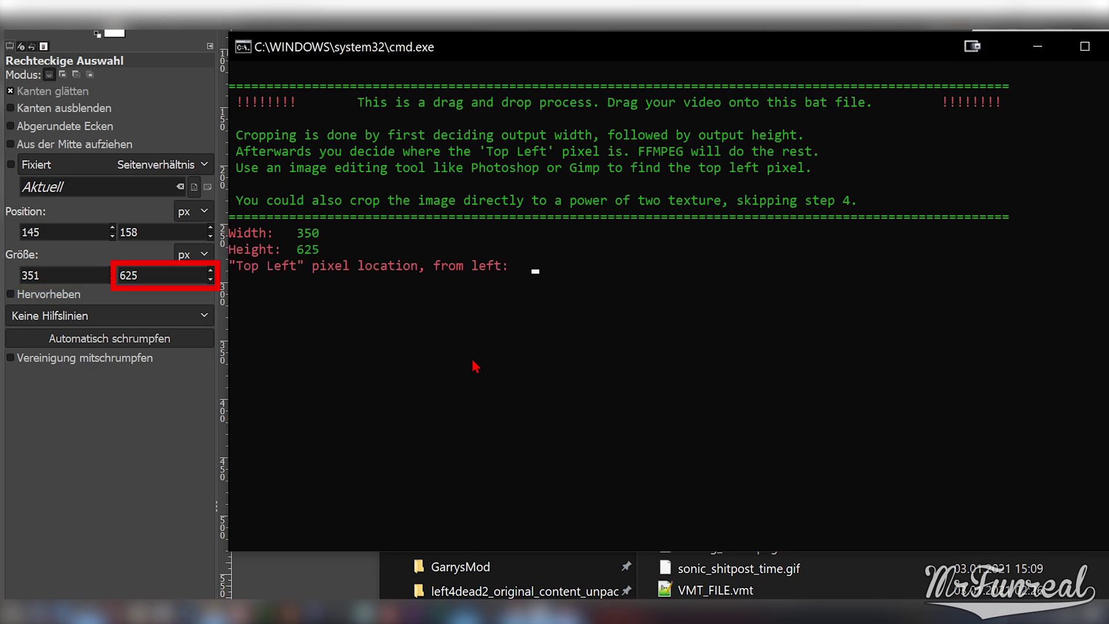
pyautogui.write('145')
pyautogui.press('Return')
pyautogui.write('158')
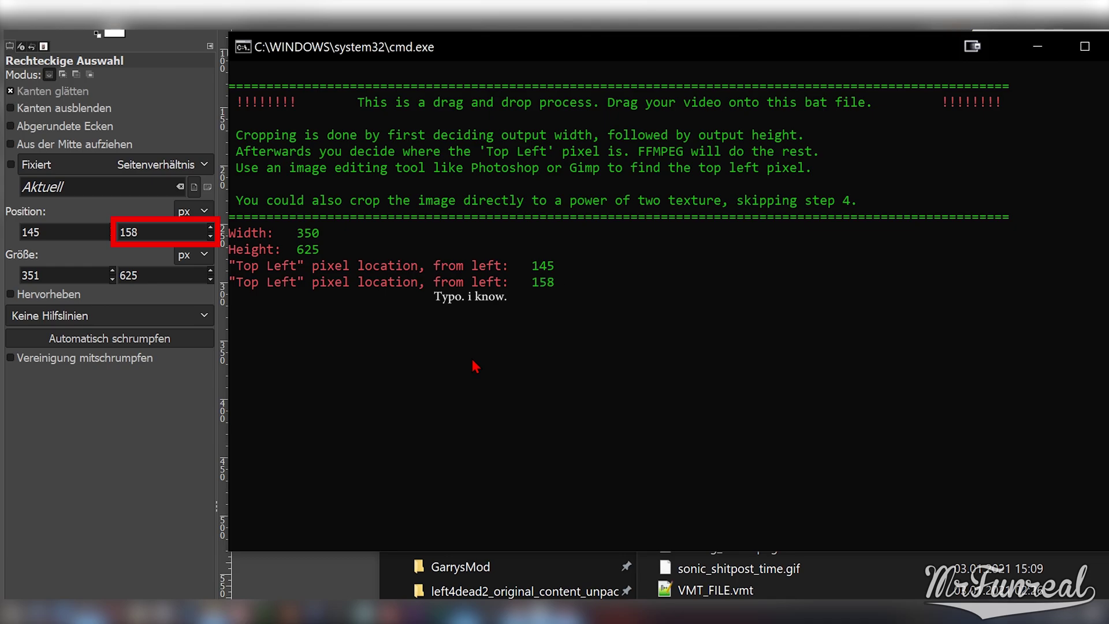
pyautogui.press('Return')
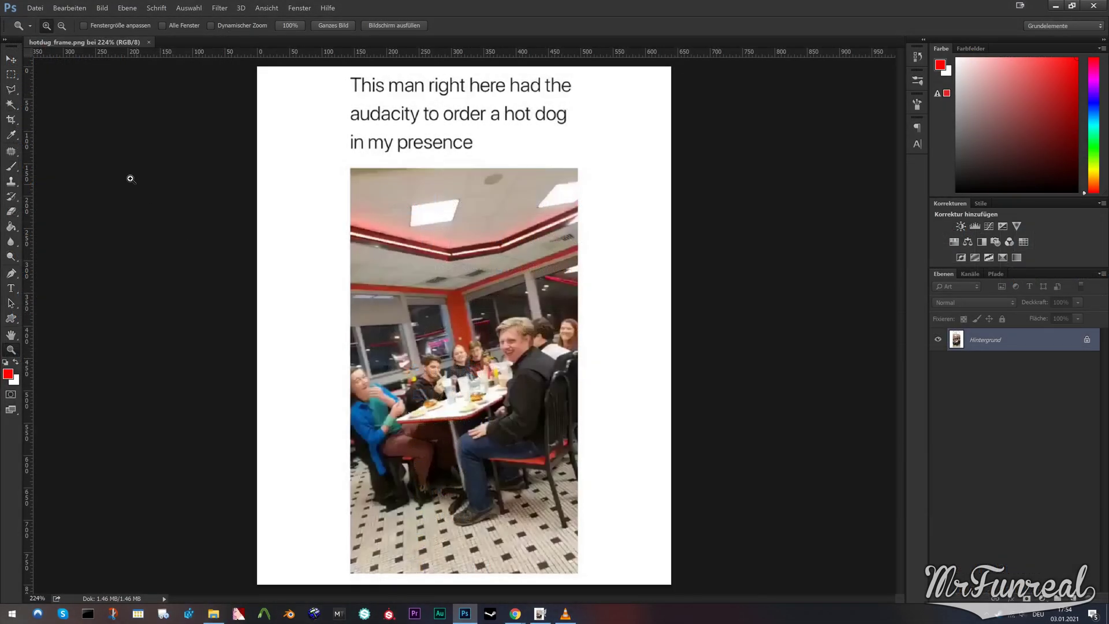
# Step: Marquee the 350 × 625 photo and zoom into its top-left corner near 145, 156 with Info shown
pyautogui.moveTo(351, 168); pyautogui.dragTo(576, 571)
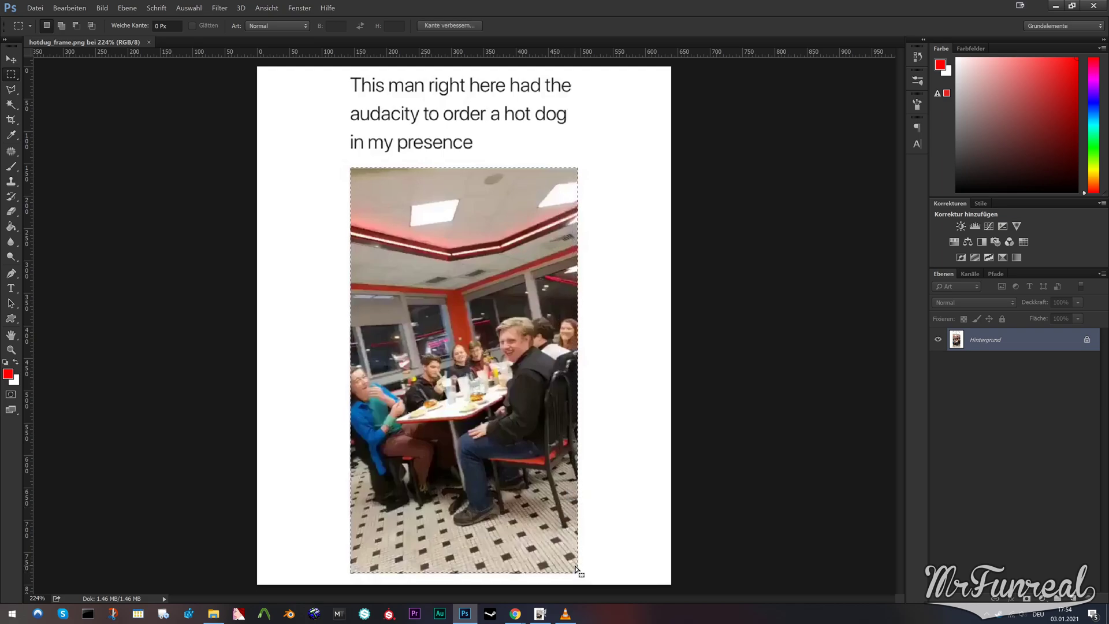
pyautogui.press('F8')
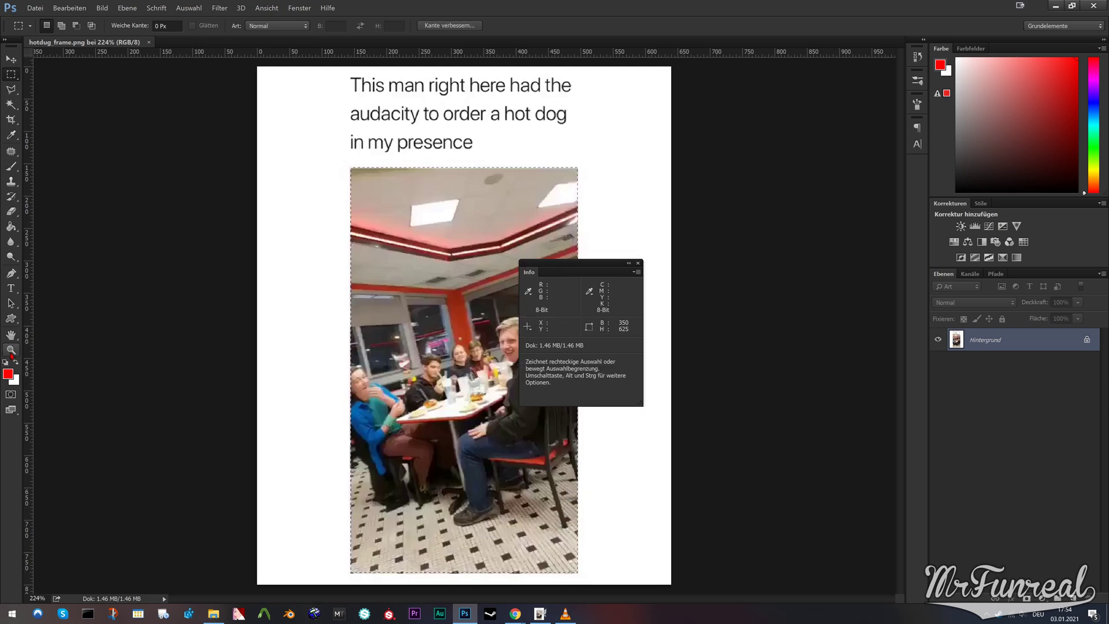
pyautogui.press('z')
pyautogui.moveTo(339, 163); pyautogui.dragTo(380, 196)
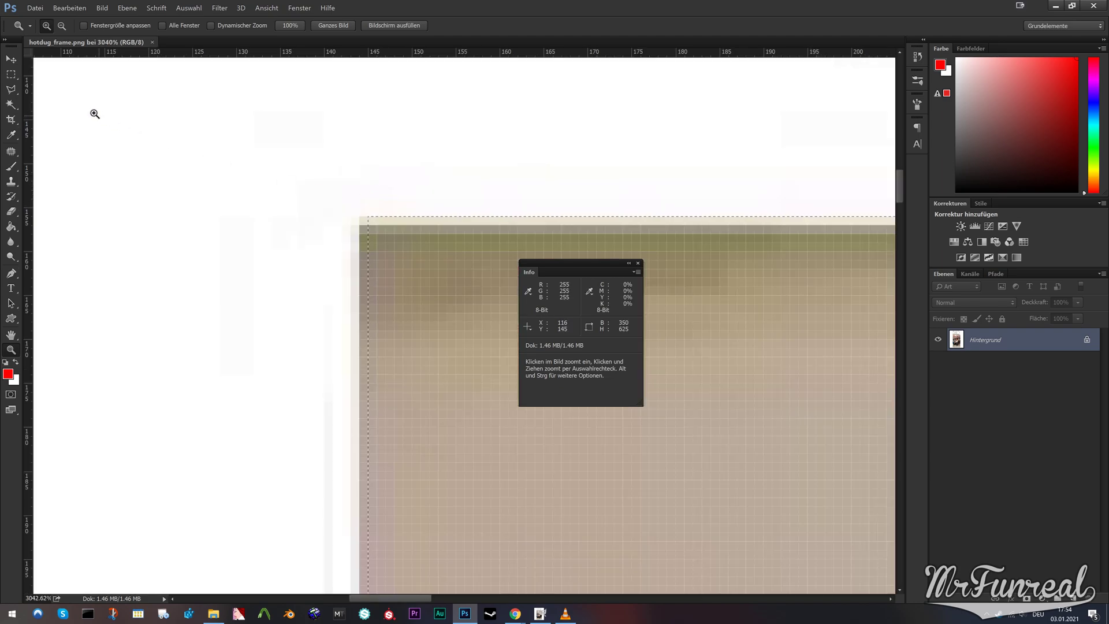
pyautogui.press('m')
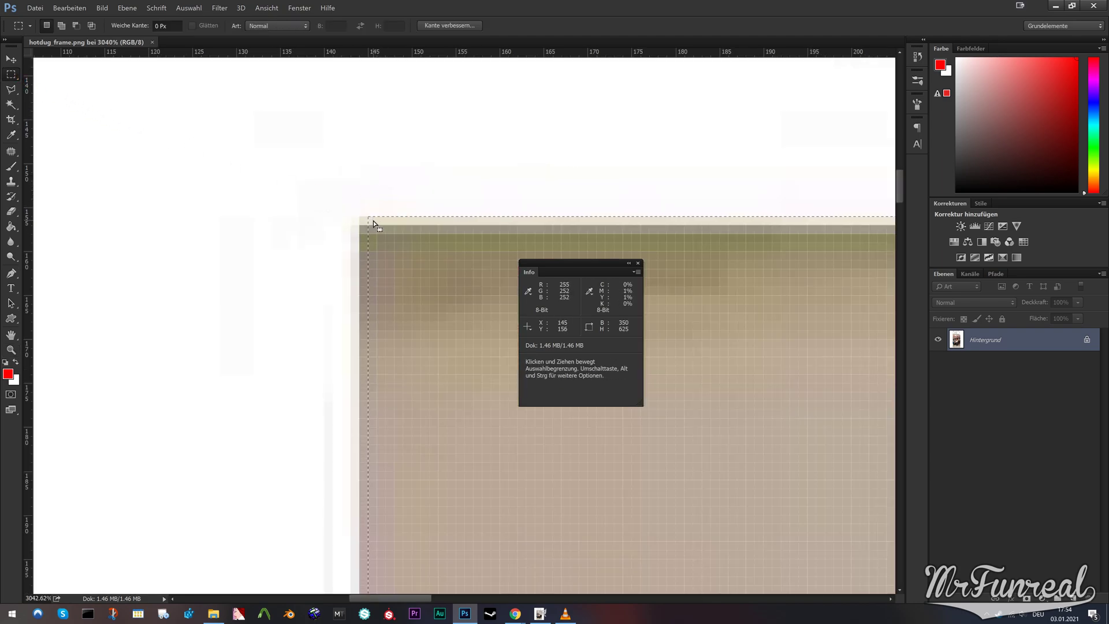